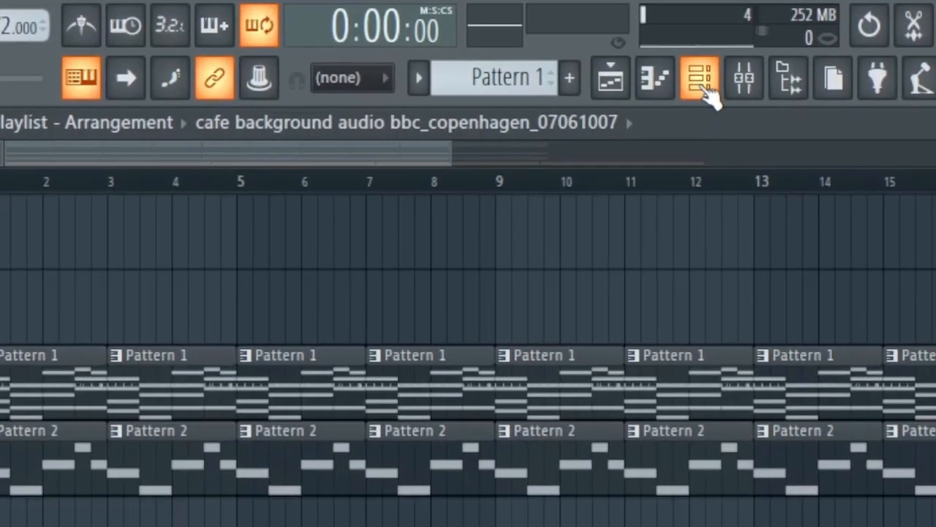
Add an FL Keys channel to the channel rack and load its Plain Piano preset
{"action": "left_click", "coordinate": [703, 82]}
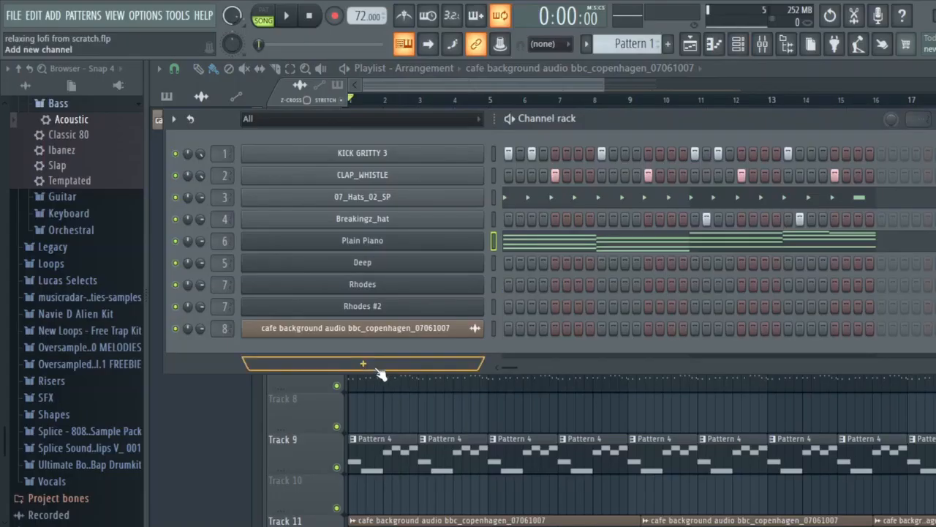
{"action": "left_click", "coordinate": [378, 370]}
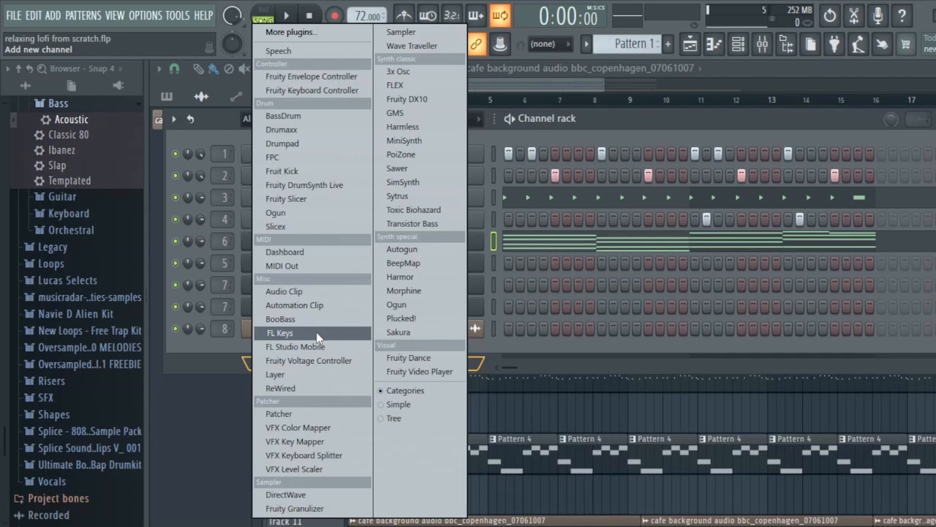
{"action": "left_click", "coordinate": [280, 333]}
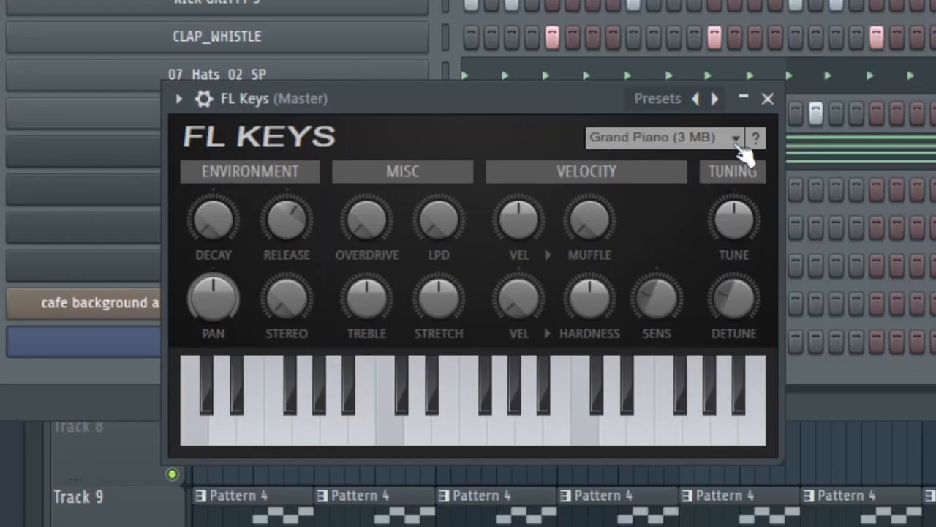
{"action": "left_click", "coordinate": [733, 139]}
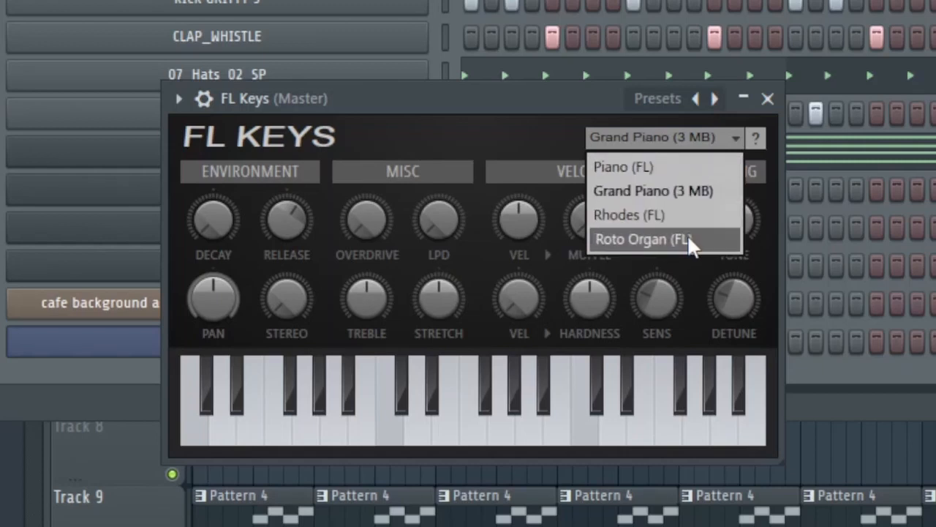
{"action": "left_click", "coordinate": [659, 102]}
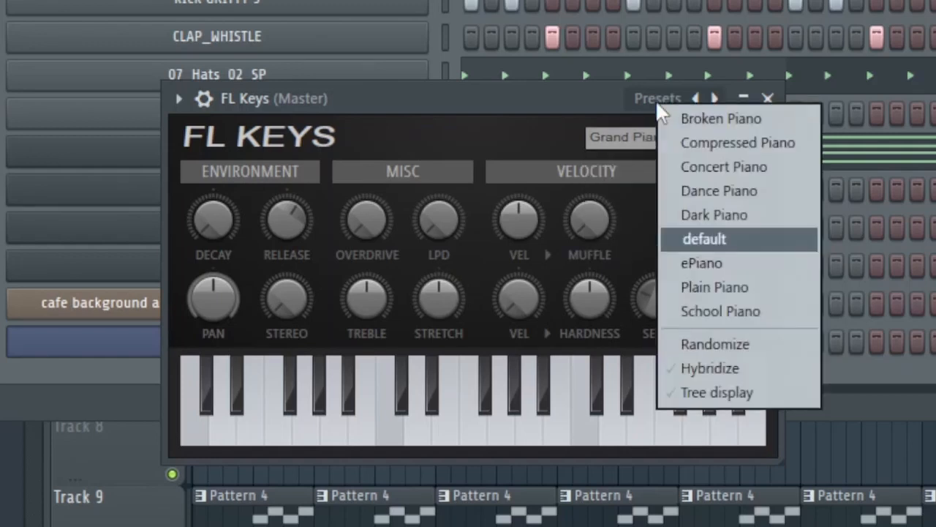
{"action": "left_click", "coordinate": [771, 291]}
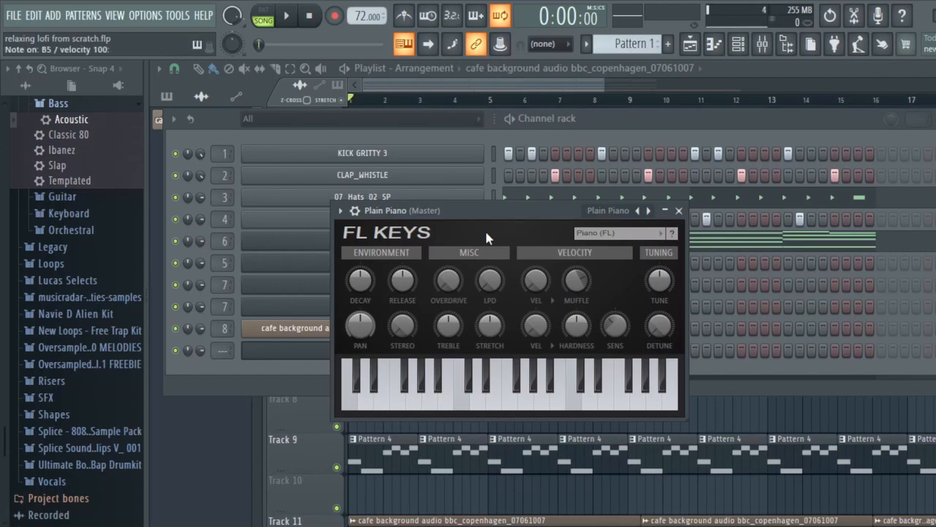
Play a few notes to audition the Plain Piano sound
{"action": "key", "text": "m"}
{"action": "key", "text": "n"}
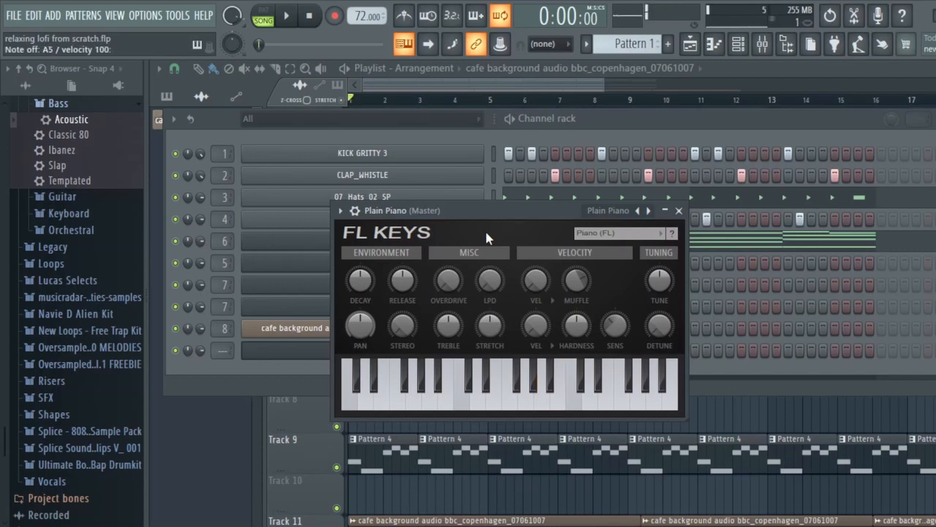
{"action": "key", "text": "m"}
{"action": "key", "text": "b"}
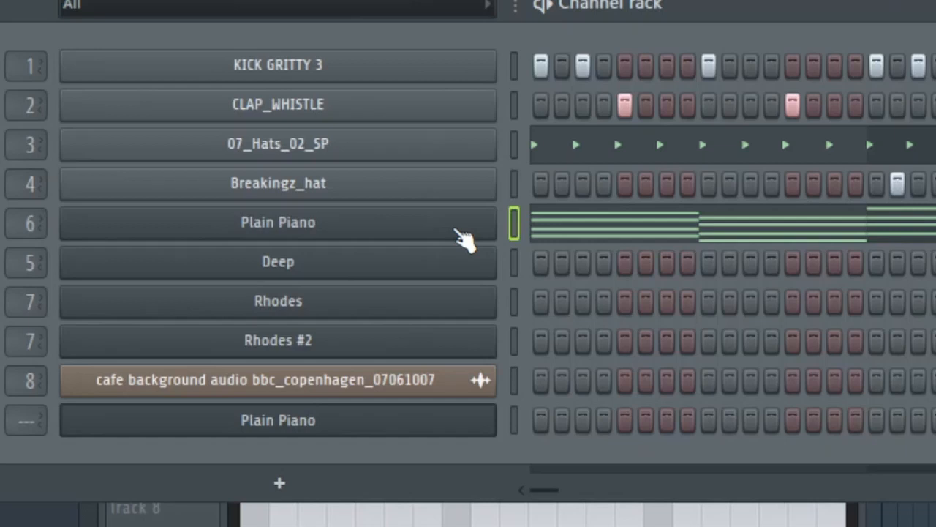
Open the piano roll of the Plain Piano channel routed to mixer track 6 and play back its chords
{"action": "right_click", "coordinate": [454, 226]}
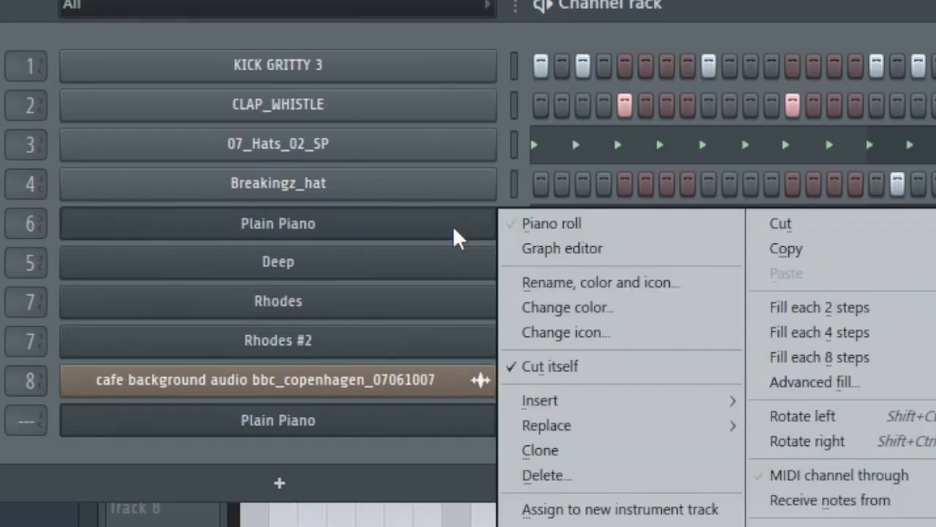
{"action": "left_click", "coordinate": [644, 221]}
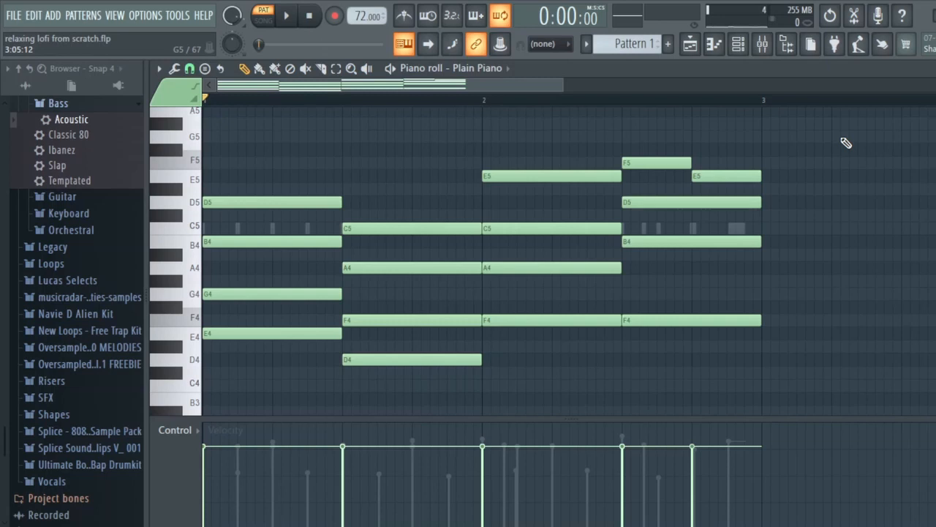
{"action": "key", "text": "space"}
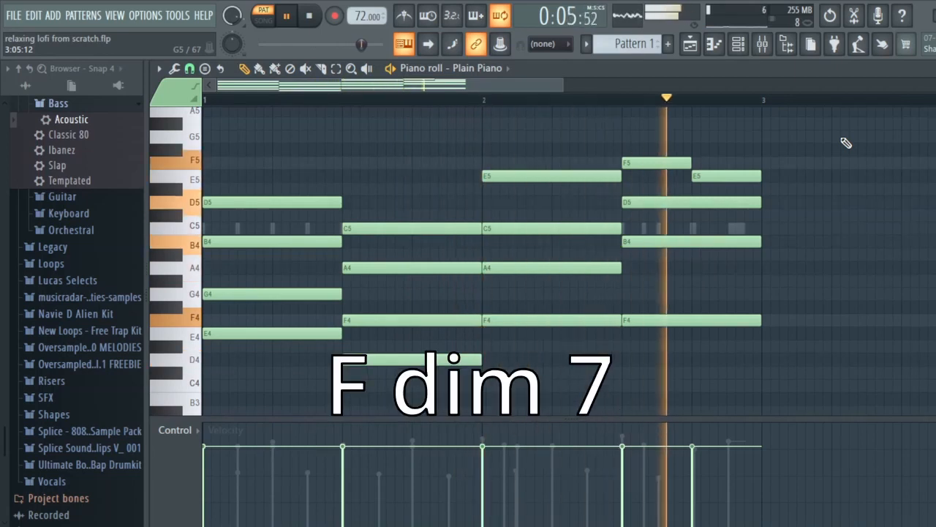
{"action": "key", "text": "space"}
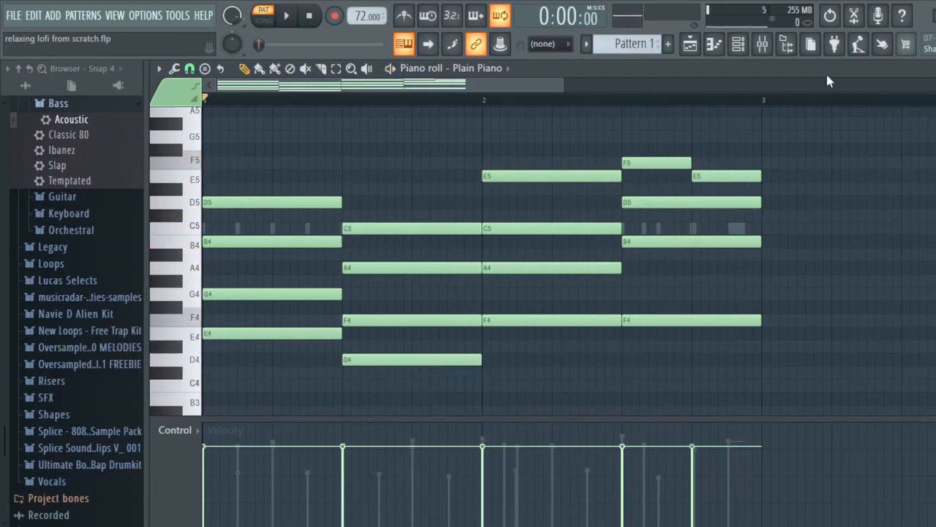
Load Fruity Reeverb 2 into effect slot 1 of mixer Insert 6 and close its editor
{"action": "left_click", "coordinate": [739, 44]}
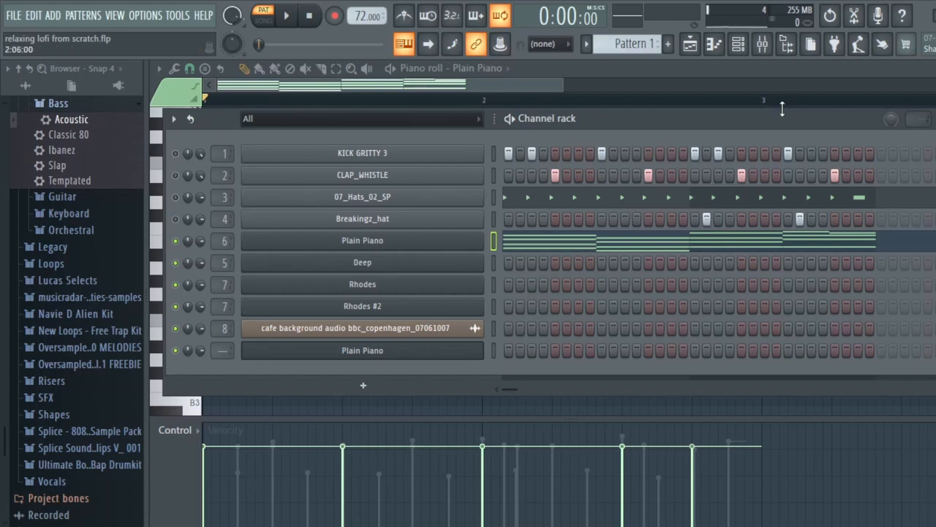
{"action": "left_click", "coordinate": [767, 48]}
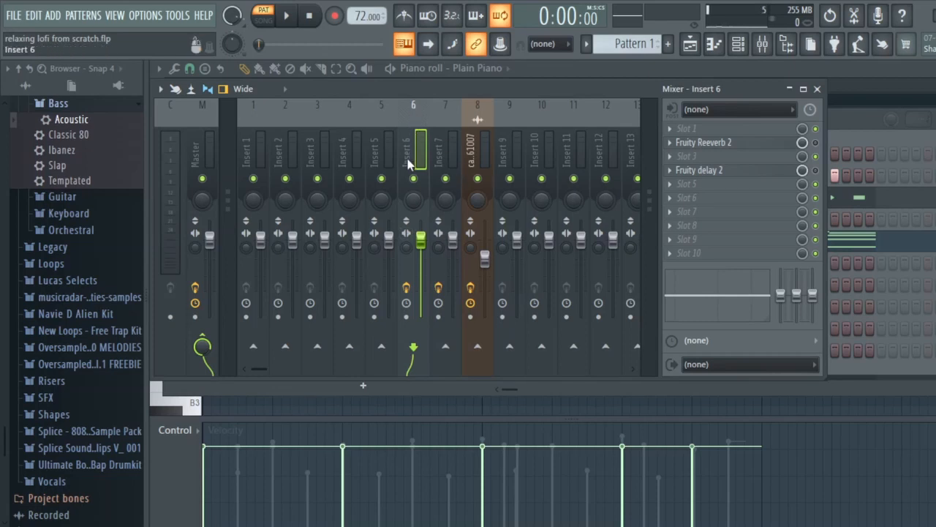
{"action": "left_click", "coordinate": [673, 129]}
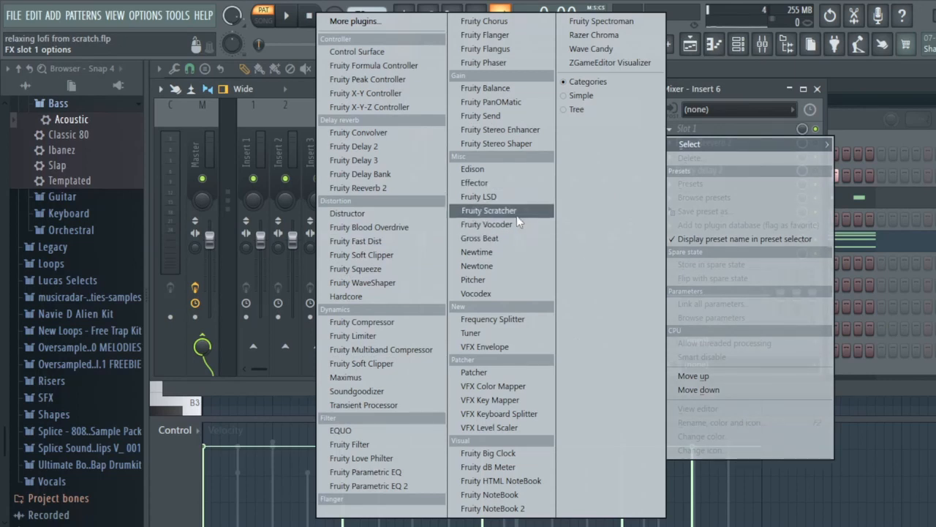
{"action": "left_click", "coordinate": [404, 189]}
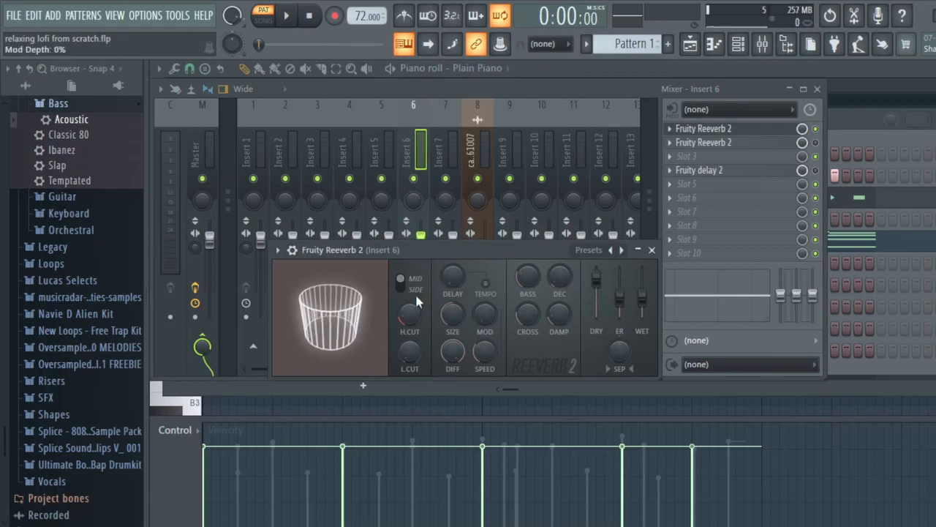
{"action": "left_click", "coordinate": [651, 250]}
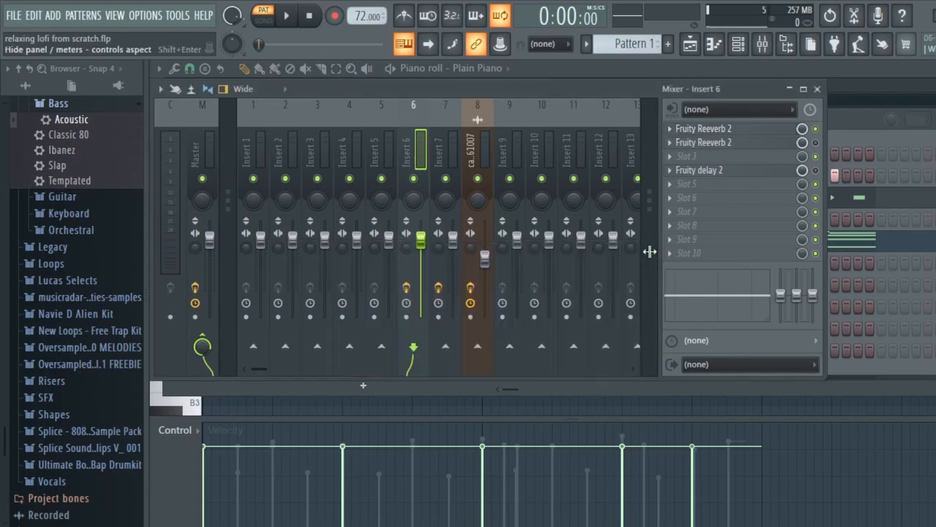
Delete the Fruity Reeverb 2 plugin from slot 1 of Insert 6
{"action": "left_click", "coordinate": [676, 133]}
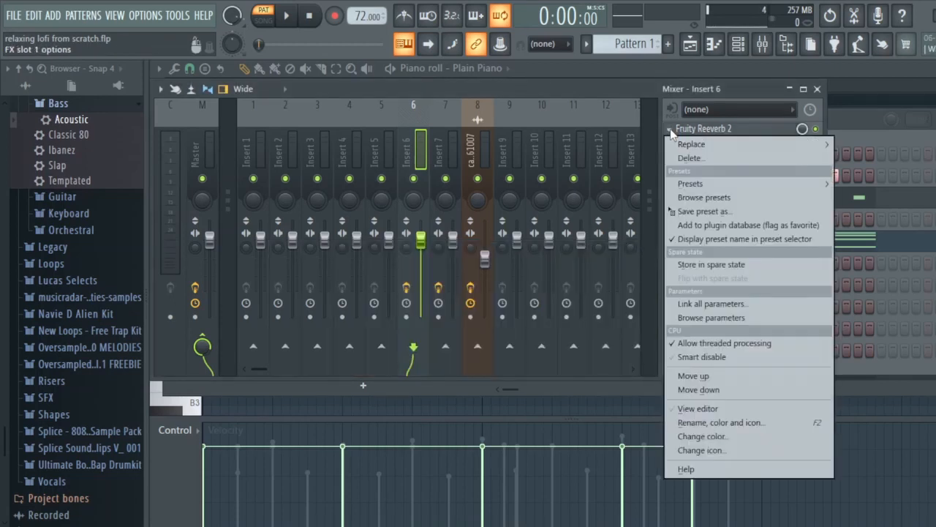
{"action": "left_click", "coordinate": [715, 161]}
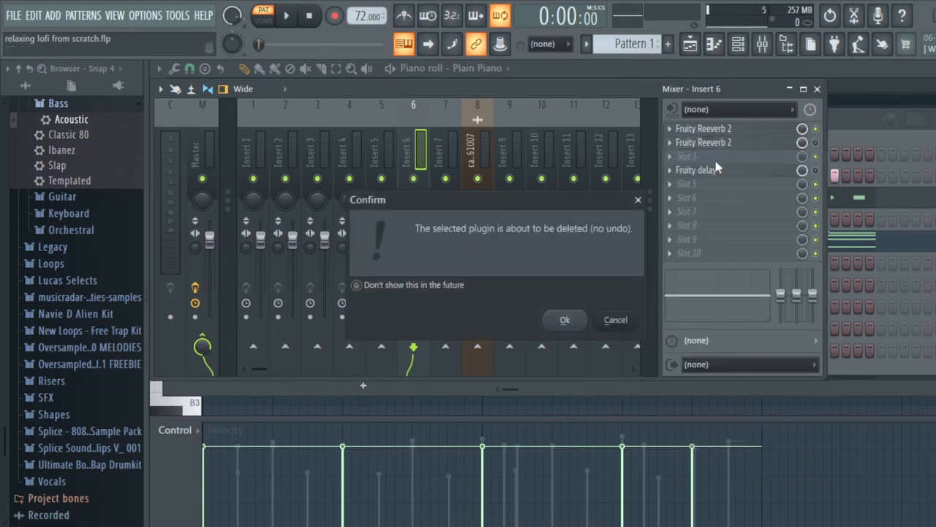
{"action": "left_click", "coordinate": [564, 320]}
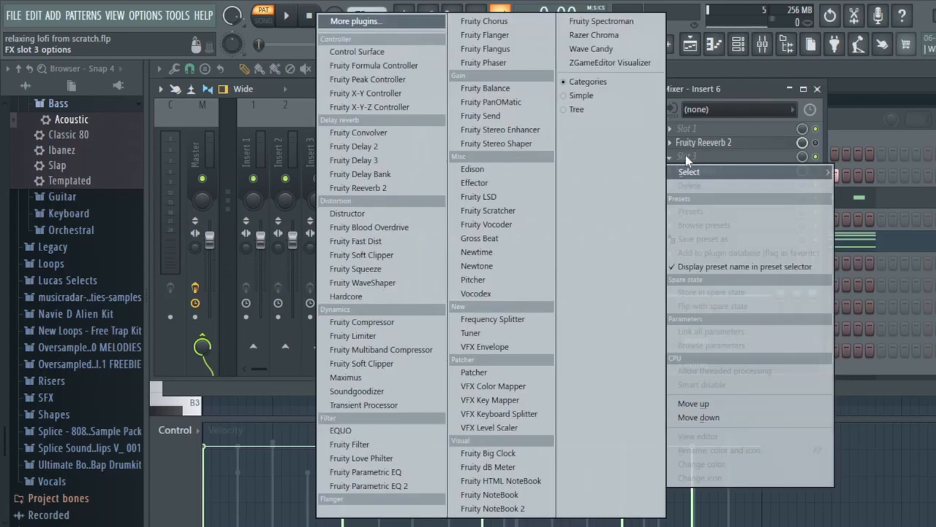
Load Fruity Delay 2 into effect slot 3 of mixer Insert 6 and close its editor
{"action": "left_click", "coordinate": [686, 157]}
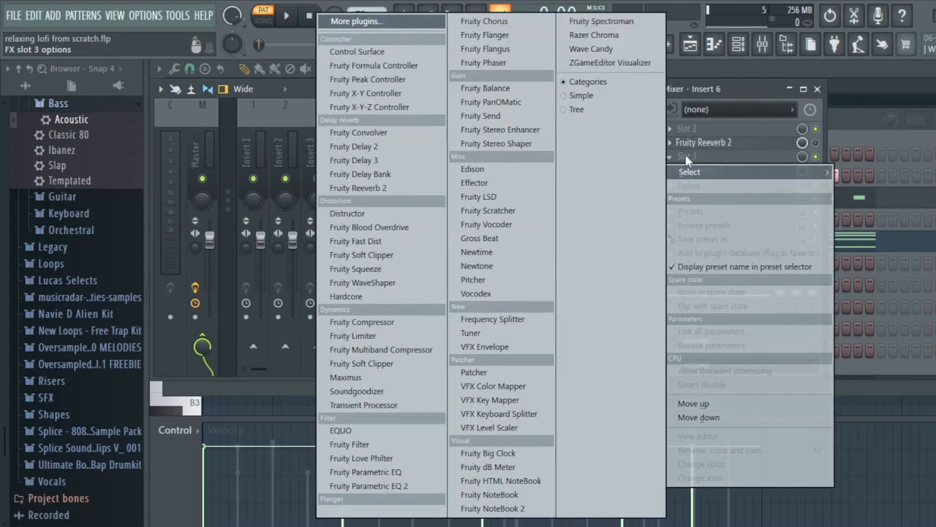
{"action": "left_click", "coordinate": [390, 151]}
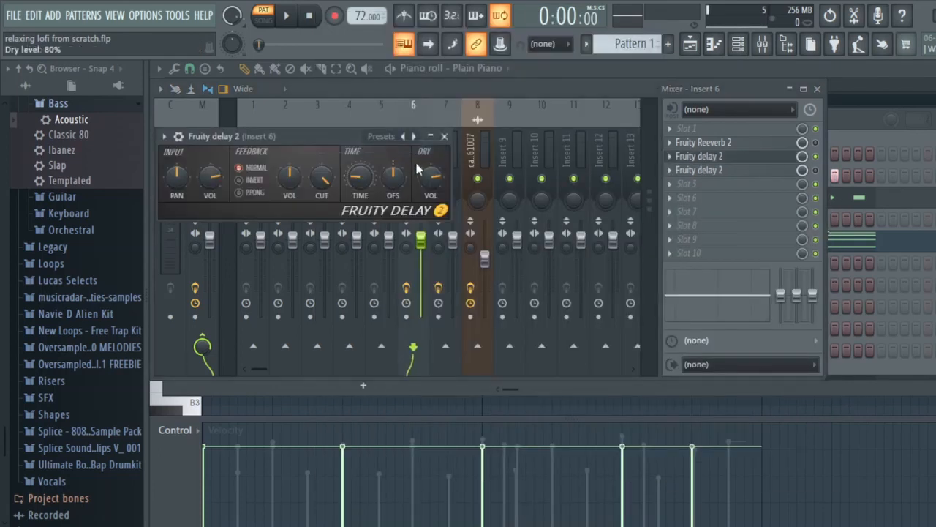
{"action": "left_click", "coordinate": [444, 136]}
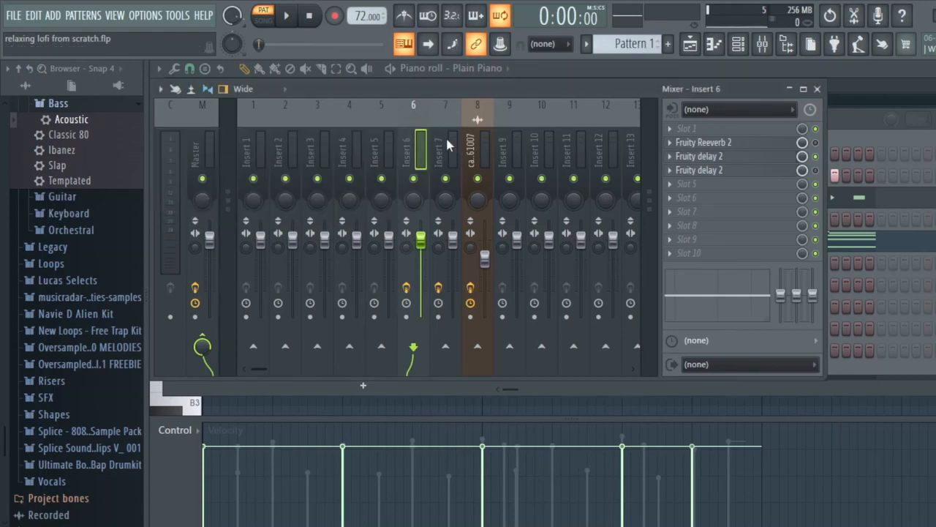
Delete the Fruity Delay 2 plugin from slot 3 of Insert 6
{"action": "right_click", "coordinate": [693, 158]}
{"action": "left_click", "coordinate": [692, 186]}
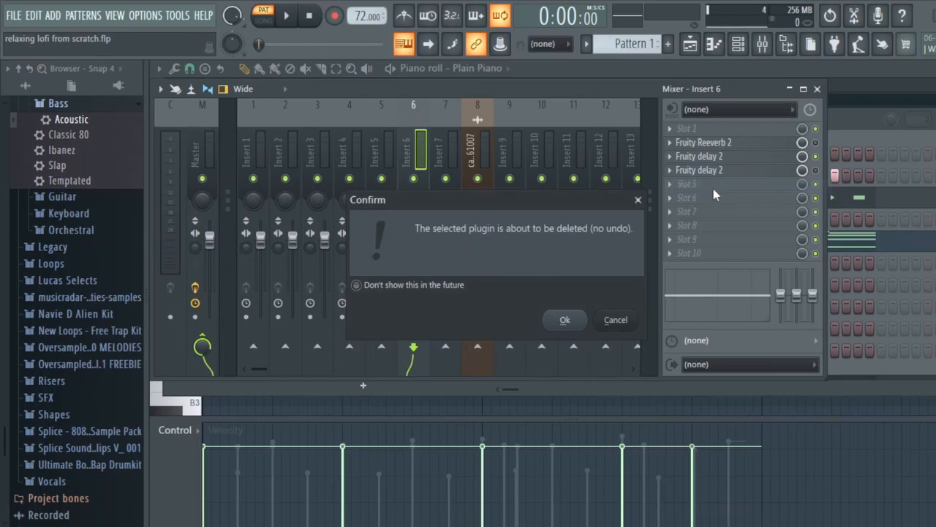
{"action": "left_click", "coordinate": [585, 320]}
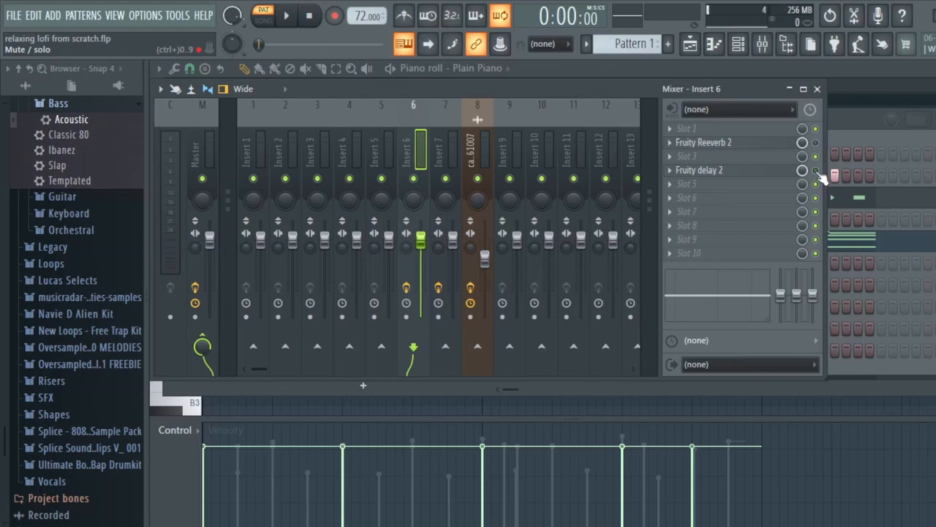
Close the mixer and play back the piano chords with Insert 6's Fruity Reeverb 2 and Fruity Delay 2 effects enabled
{"action": "key", "text": "space"}
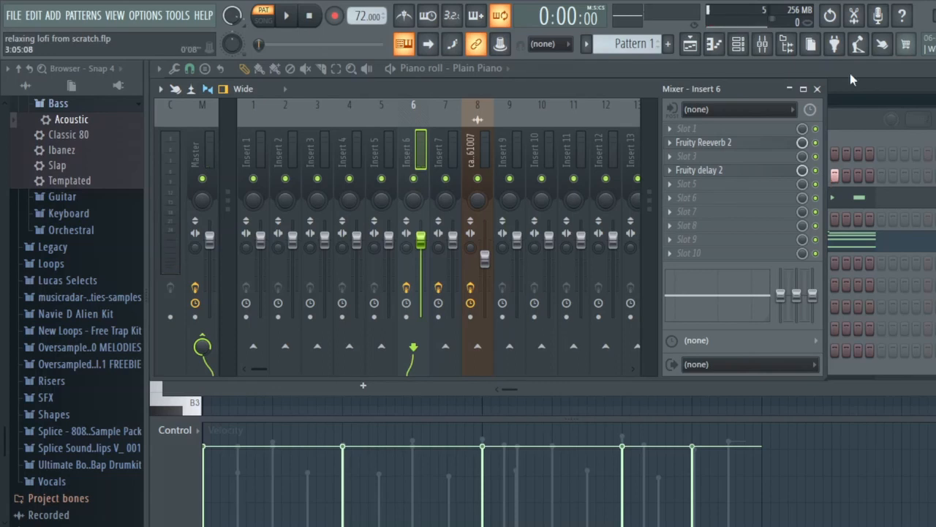
{"action": "key", "text": "F9"}
{"action": "key", "text": "space"}
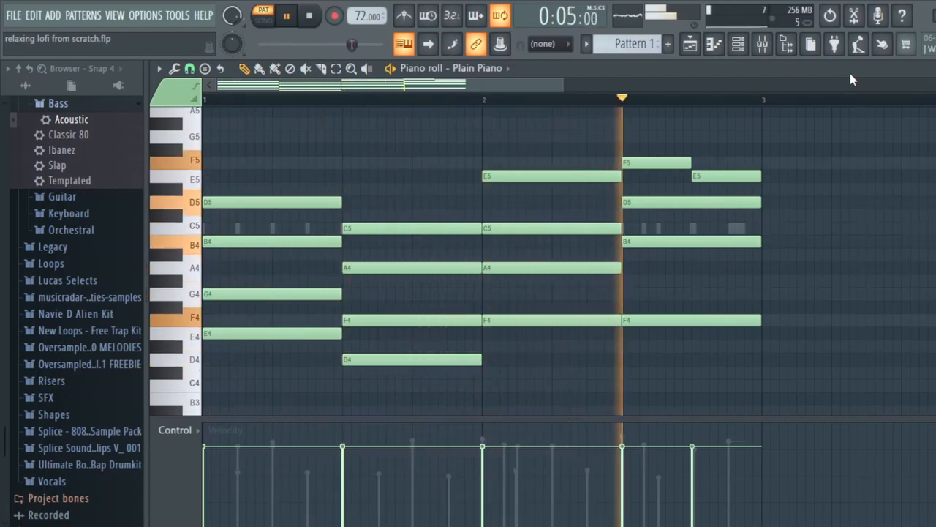
{"action": "key", "text": "space"}
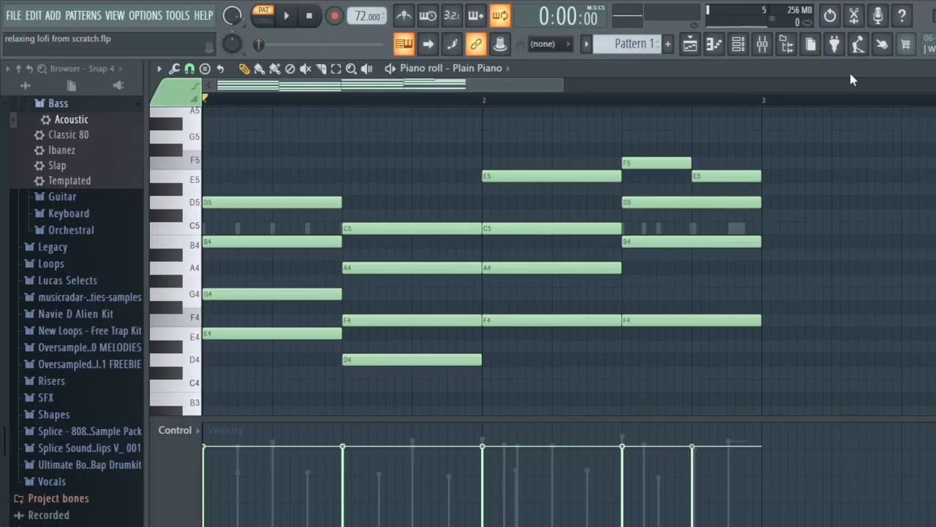
Mute the Plain Piano channel routed to mixer track 6 in the channel rack and play the pattern
{"action": "left_click", "coordinate": [739, 45]}
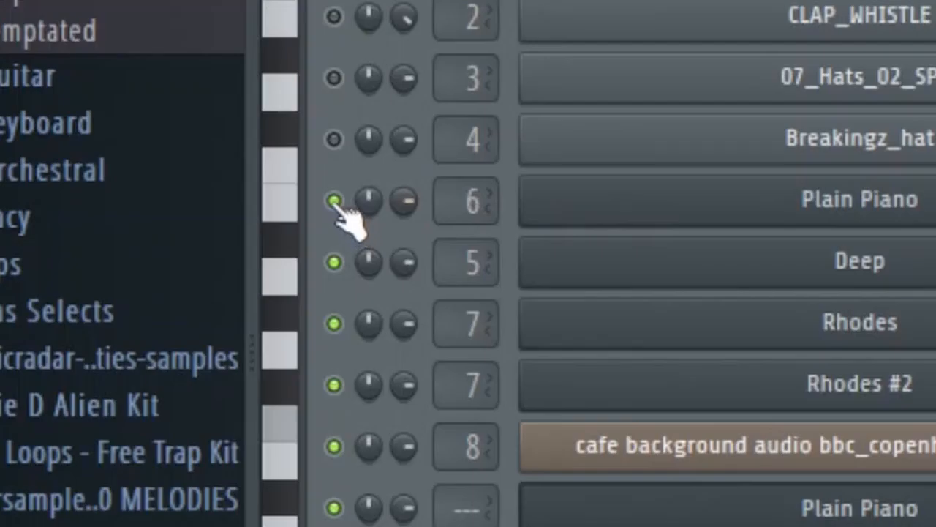
{"action": "left_click", "coordinate": [334, 200]}
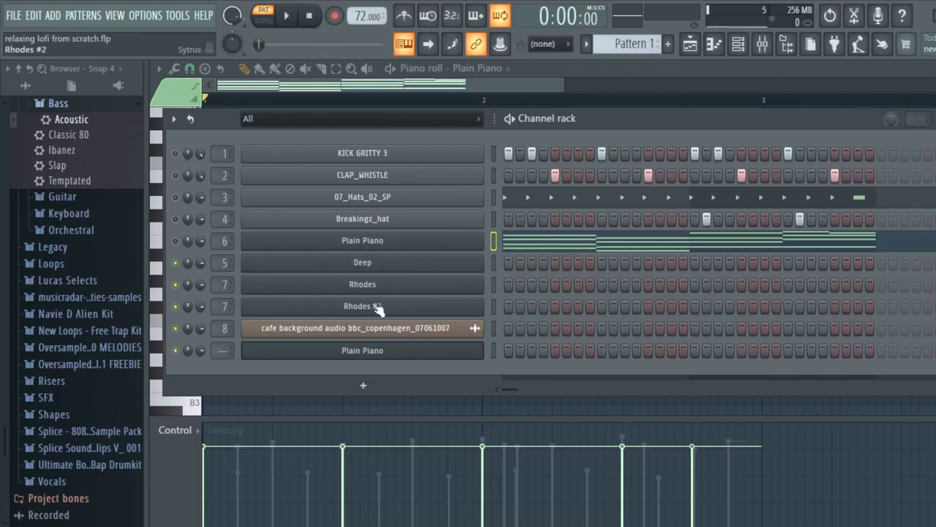
{"action": "key", "text": "space"}
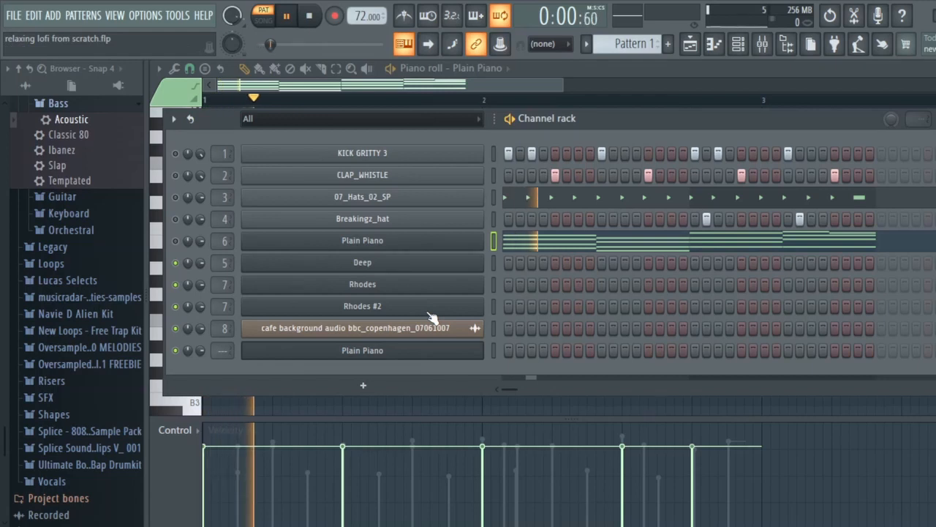
{"action": "key", "text": "space"}
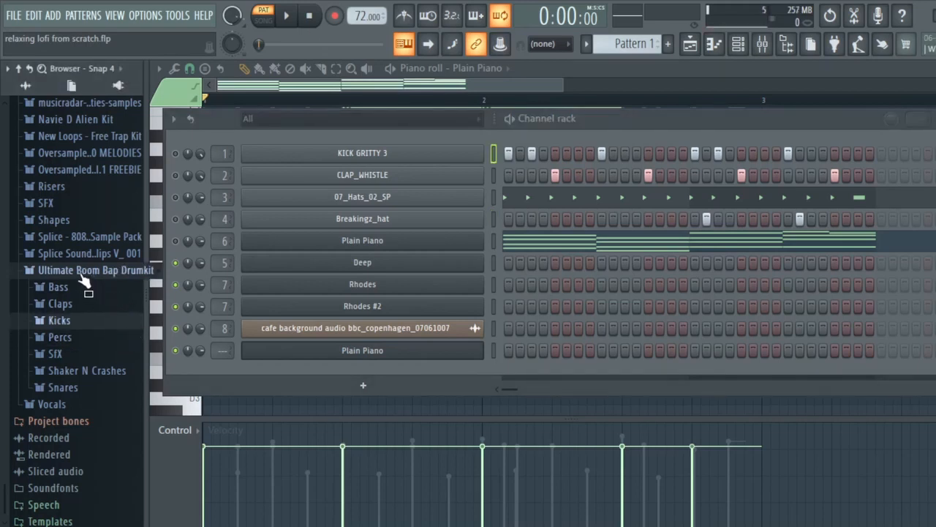
Browse the Kicks folder of the Ultimate Boom Bap Drumkit and audition 07_Kick_04_SP
{"action": "left_click", "coordinate": [100, 322]}
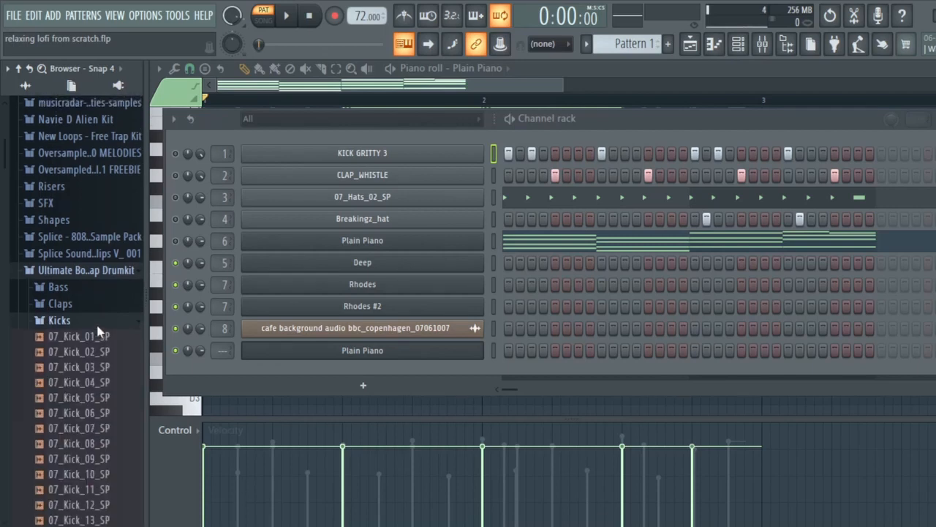
{"action": "scroll", "coordinate": [129, 395], "scroll_direction": "down", "scroll_amount": 3}
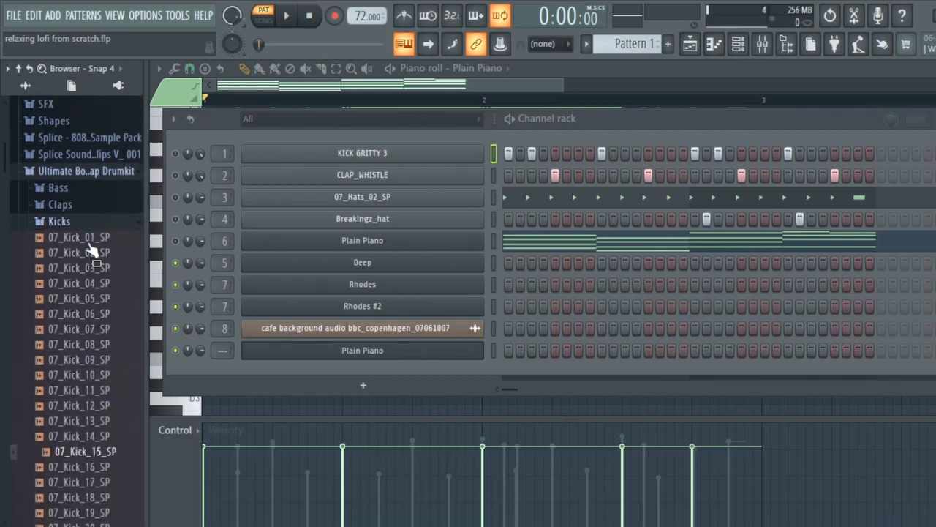
{"action": "left_click", "coordinate": [92, 284]}
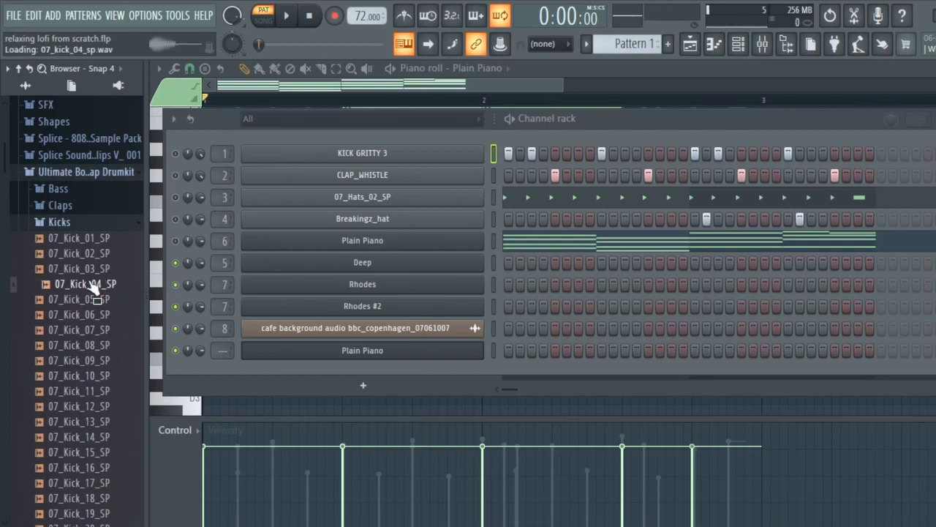
Audition Boom-Bap Kick 62, add it to the channel rack as a new channel, and undo the addition
{"action": "scroll", "coordinate": [91, 285], "scroll_direction": "down", "scroll_amount": 12}
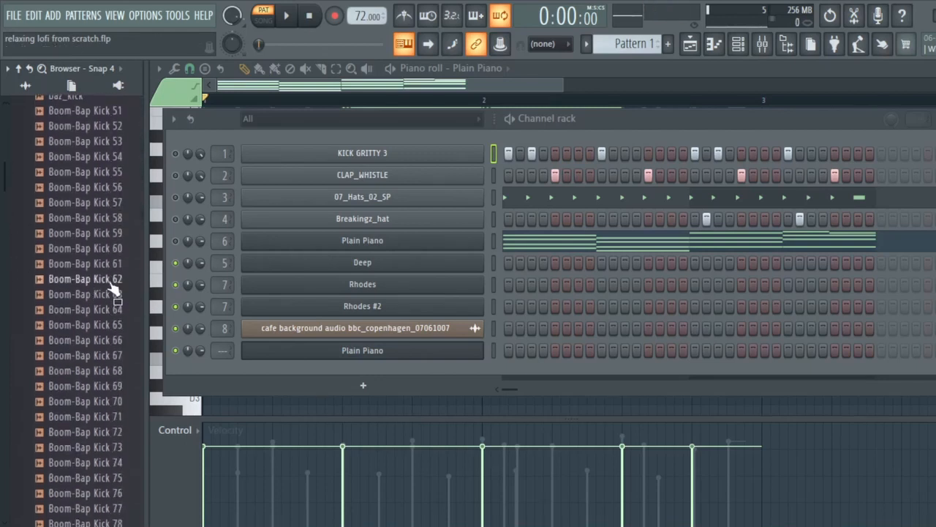
{"action": "left_click", "coordinate": [112, 284]}
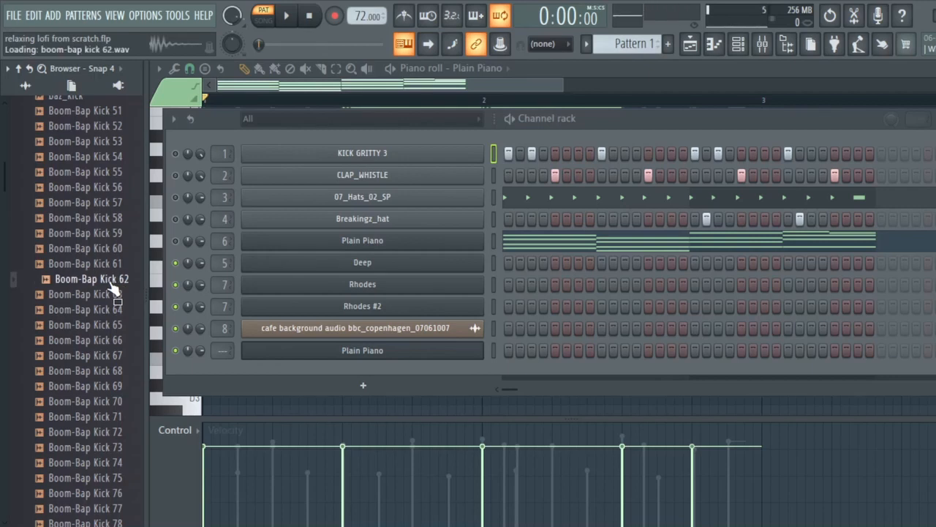
{"action": "left_click_drag", "start_coordinate": [114, 289], "coordinate": [314, 370]}
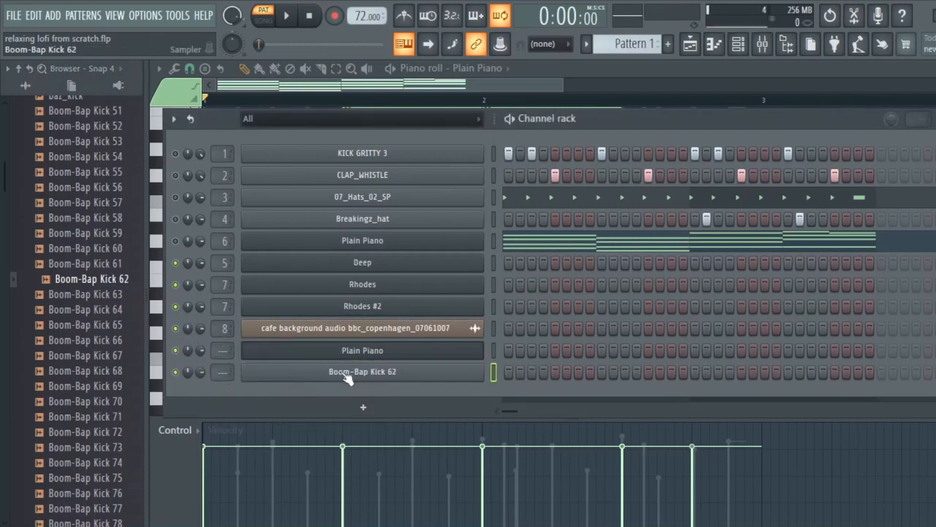
{"action": "key", "text": "ctrl+z"}
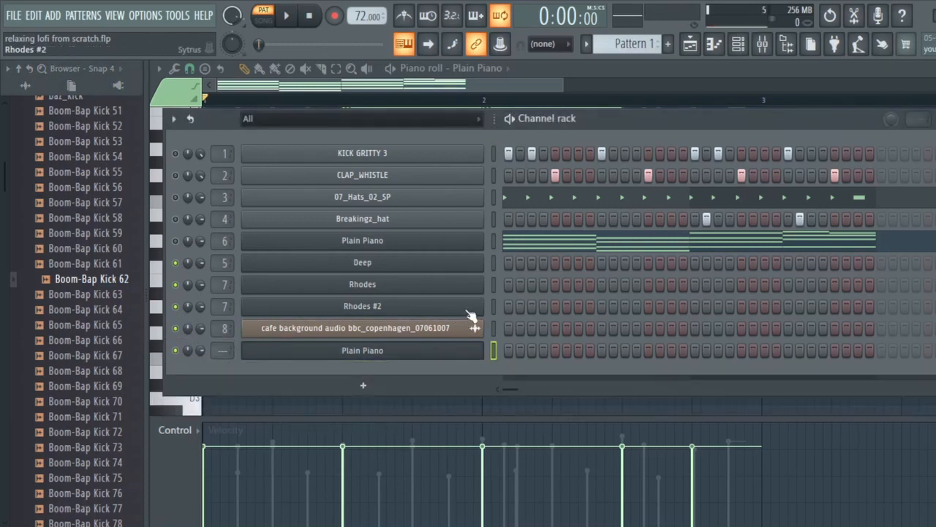
Open the KICK GRITTY 3 and CLAP_WHISTLE channels and audition their samples from the waveforms
{"action": "left_click", "coordinate": [412, 155]}
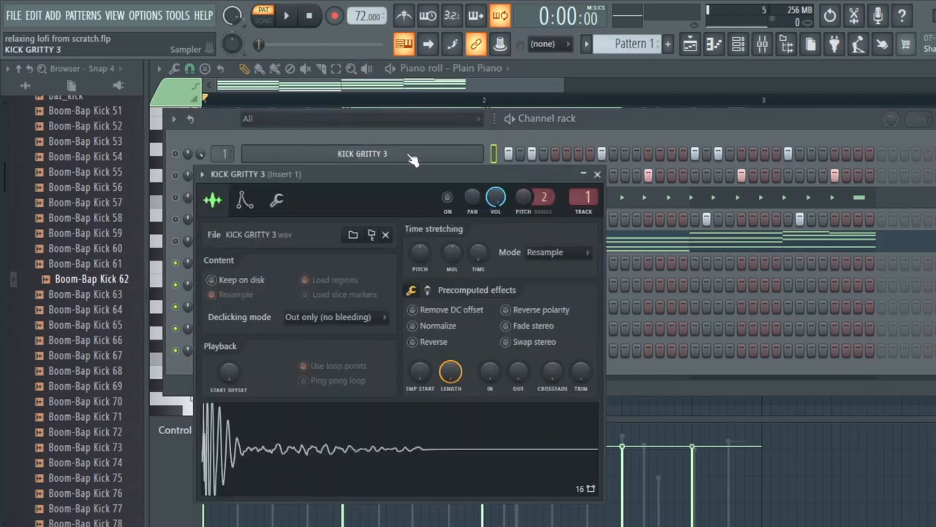
{"action": "left_click", "coordinate": [480, 417]}
{"action": "key", "text": "Escape"}
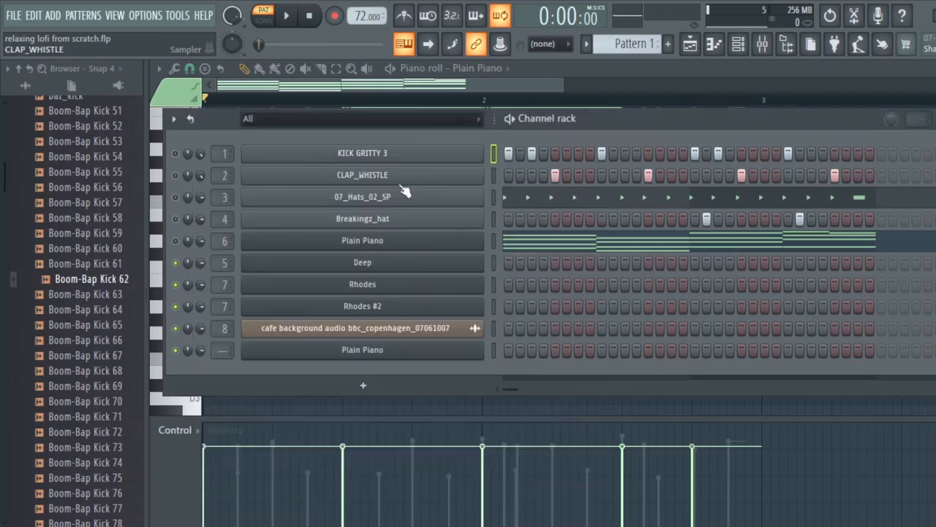
{"action": "left_click", "coordinate": [396, 180]}
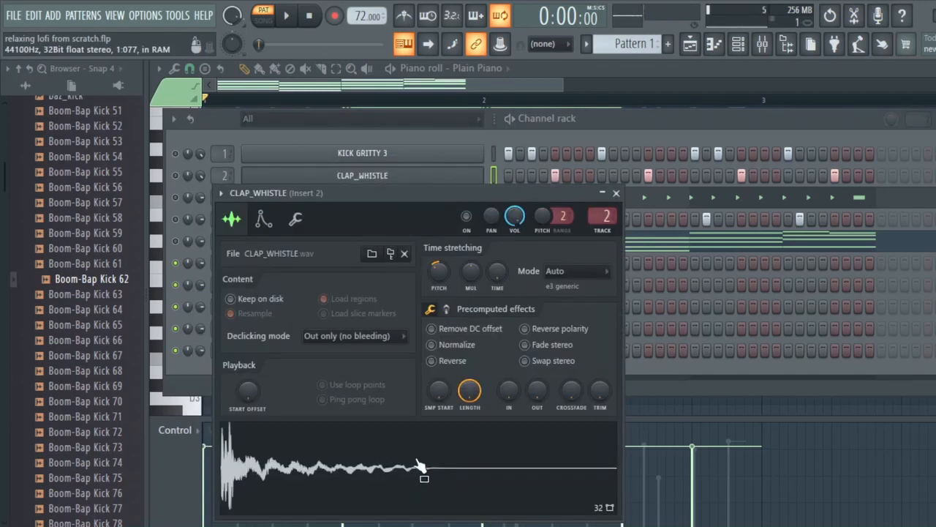
{"action": "left_click", "coordinate": [418, 477]}
{"action": "key", "text": "Escape"}
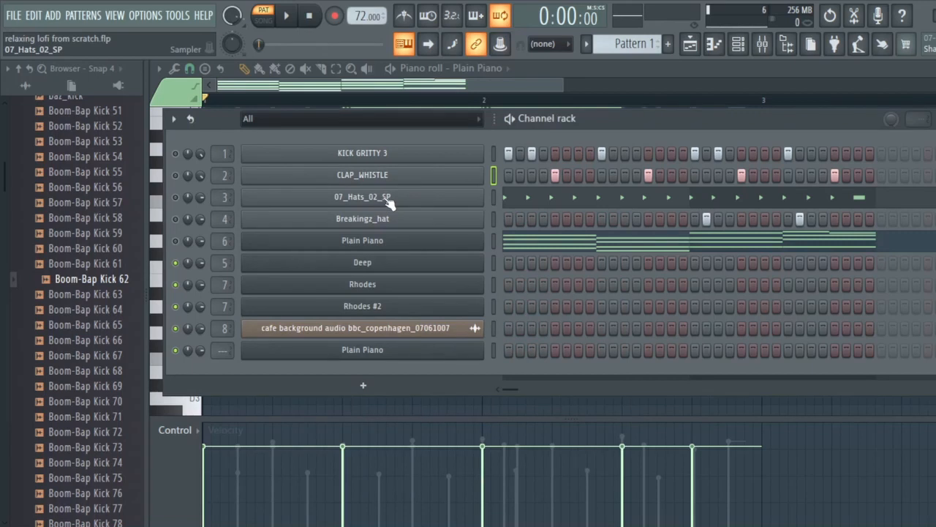
Open the 07_Hats_02_SP and Breakingz_hat channels and audition both hat samples
{"action": "left_click", "coordinate": [388, 198]}
{"action": "left_click", "coordinate": [422, 488]}
{"action": "left_click", "coordinate": [426, 490]}
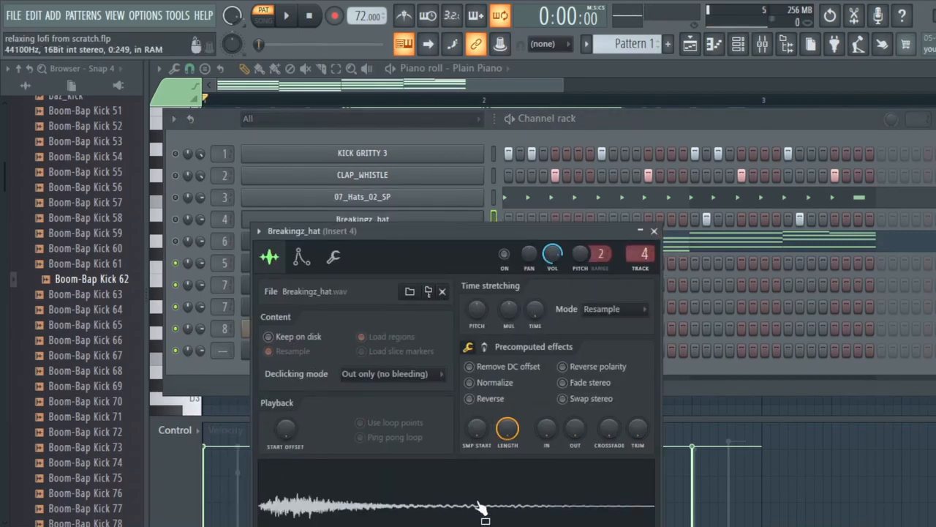
{"action": "key", "text": "Escape"}
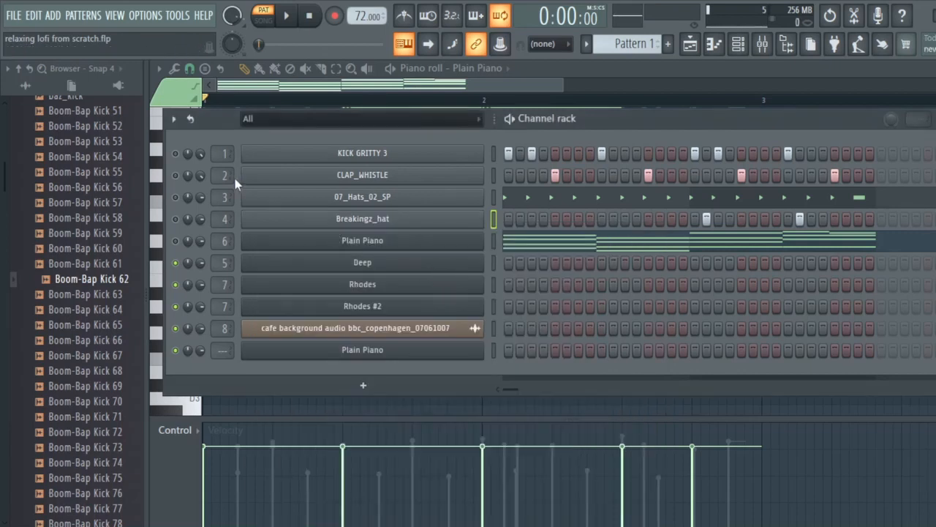
Unmute the KICK GRITTY 3 channel and play the kick pattern
{"action": "left_click", "coordinate": [176, 154]}
{"action": "key", "text": "space"}
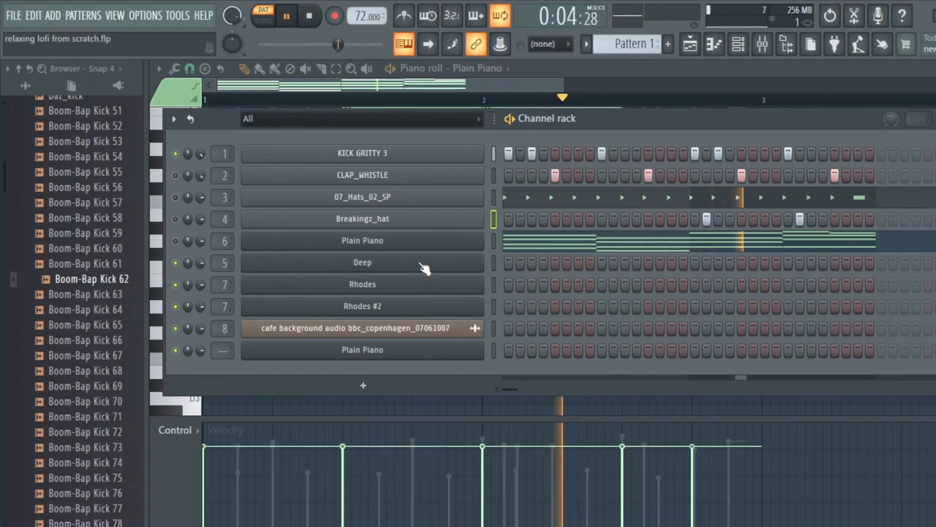
{"action": "key", "text": "space"}
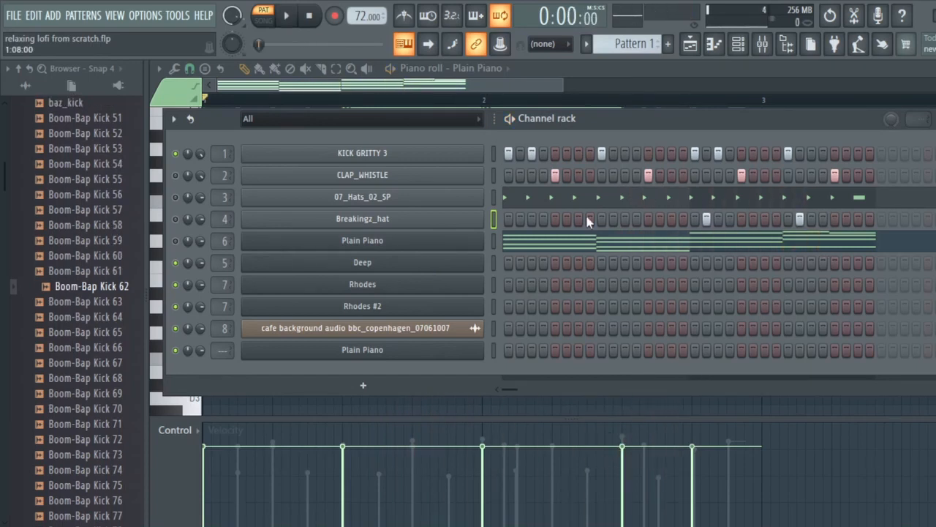
Try extra CLAP_WHISTLE hits on steps 8 and 16 of the pattern and remove them again
{"action": "left_click", "coordinate": [591, 176]}
{"action": "left_click", "coordinate": [682, 176]}
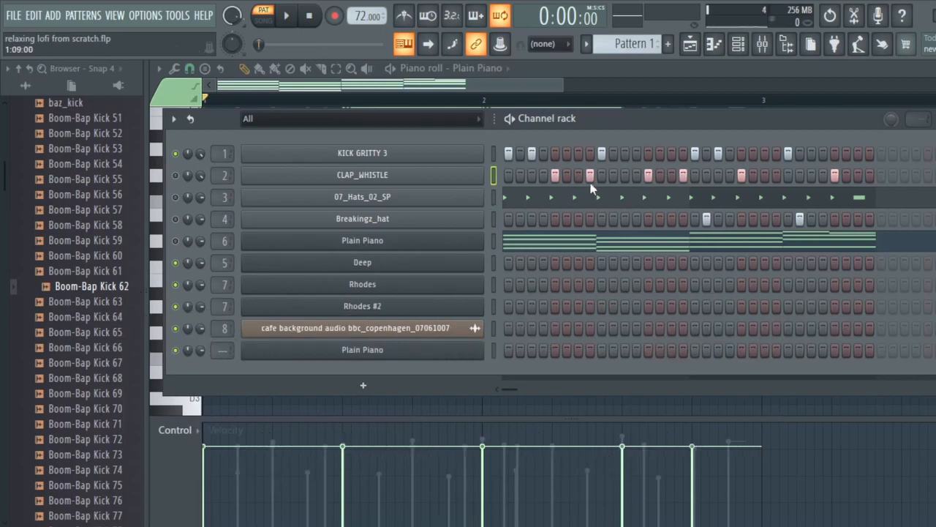
{"action": "right_click", "coordinate": [591, 176]}
{"action": "right_click", "coordinate": [686, 175]}
{"action": "right_click", "coordinate": [531, 155]}
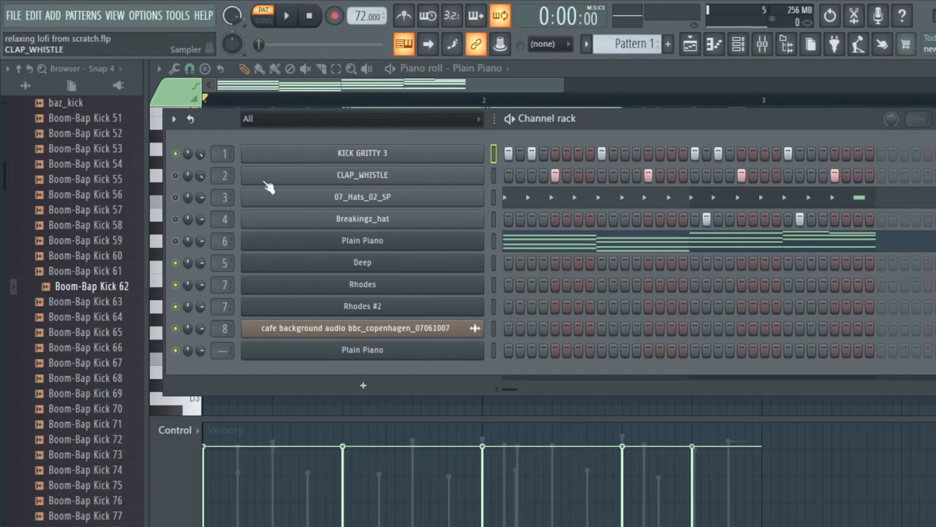
Unmute the CLAP_WHISTLE channel and play the pattern with kick and clap together
{"action": "left_click", "coordinate": [175, 176]}
{"action": "key", "text": "space"}
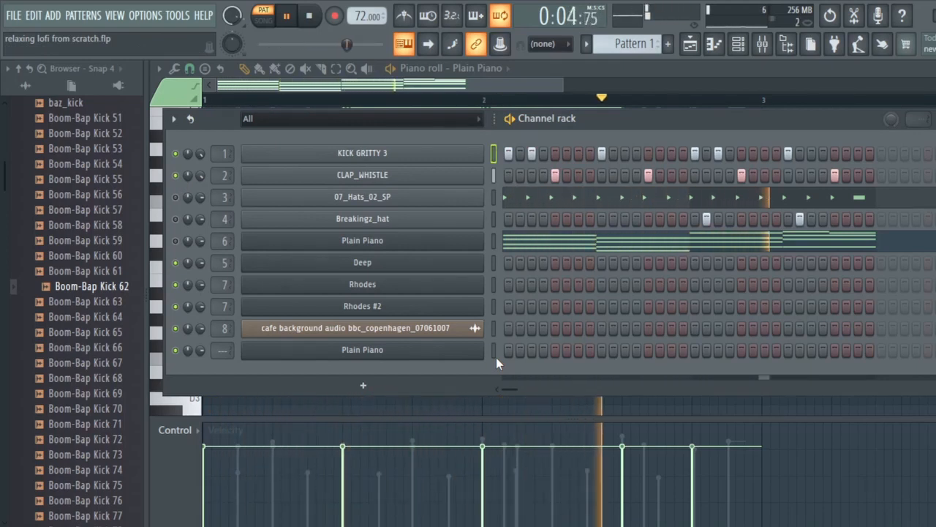
{"action": "key", "text": "space"}
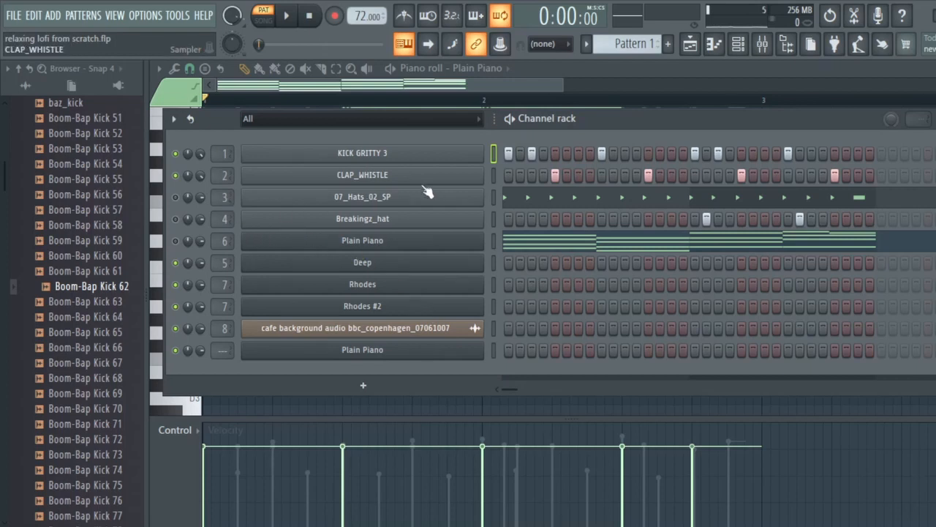
Unmute the 07_Hats_02_SP and Breakingz_hat channels and play the full drum pattern
{"action": "left_click", "coordinate": [175, 218]}
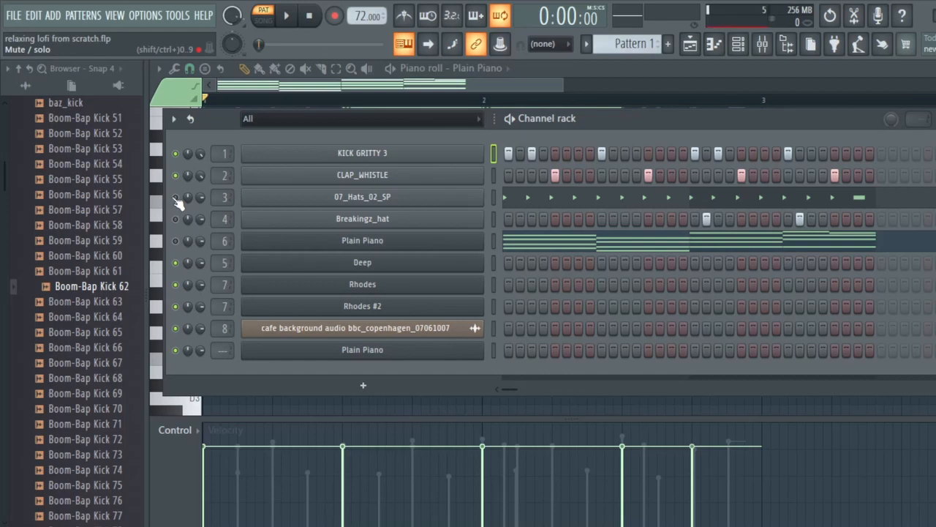
{"action": "key", "text": "space"}
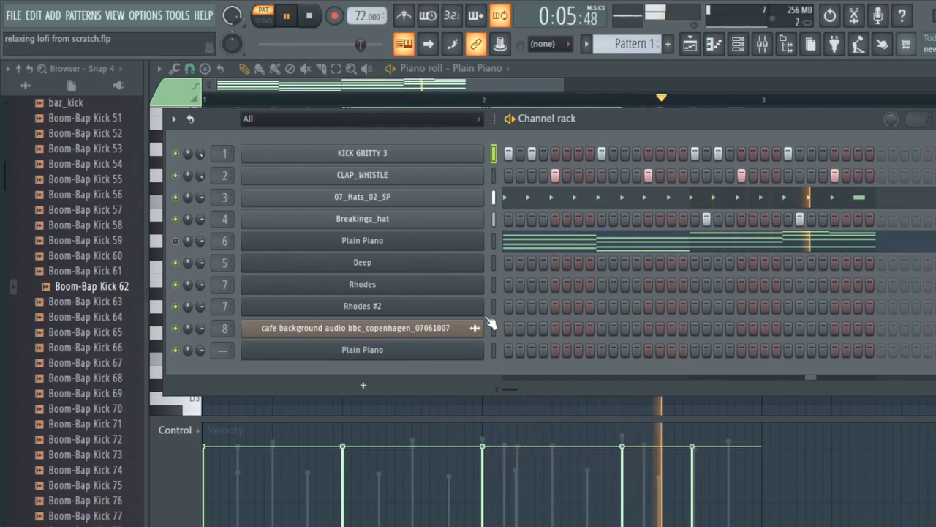
{"action": "key", "text": "space"}
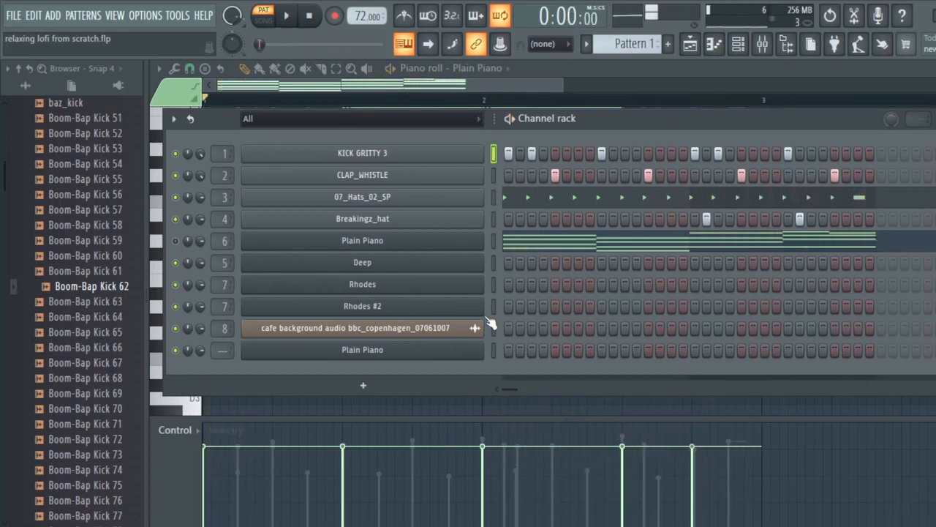
Open the 07_Hats_02_SP channel in the piano roll and play the pattern to hear its alternating note velocities
{"action": "right_click", "coordinate": [443, 199]}
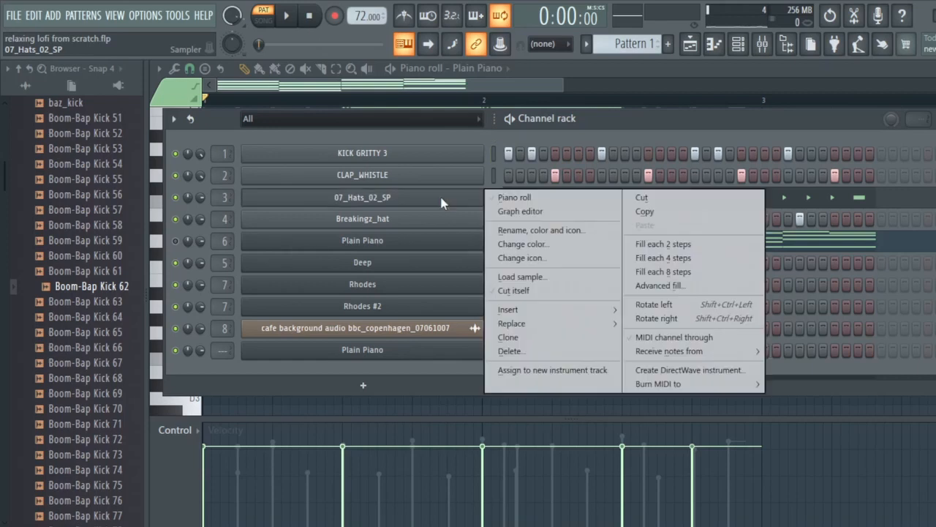
{"action": "left_click", "coordinate": [512, 197]}
{"action": "scroll", "coordinate": [558, 257], "scroll_direction": "up", "scroll_amount": 3}
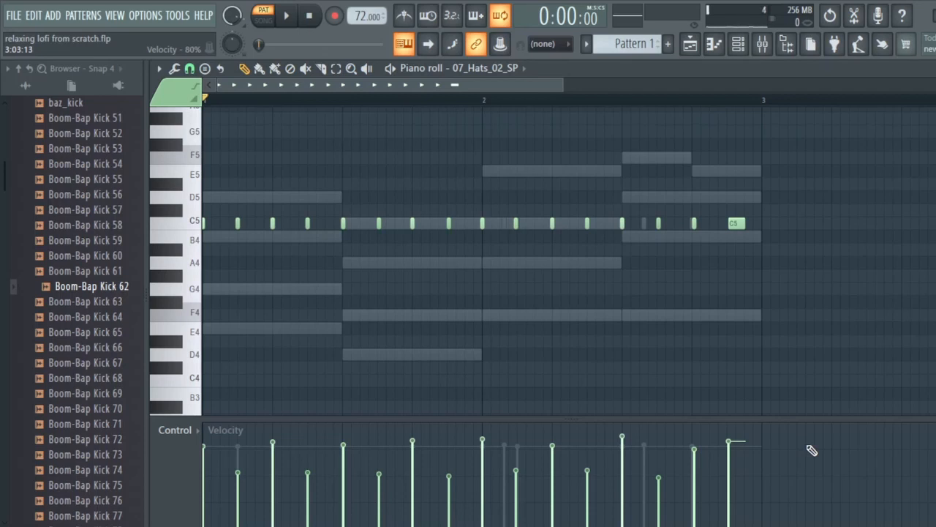
{"action": "key", "text": "space"}
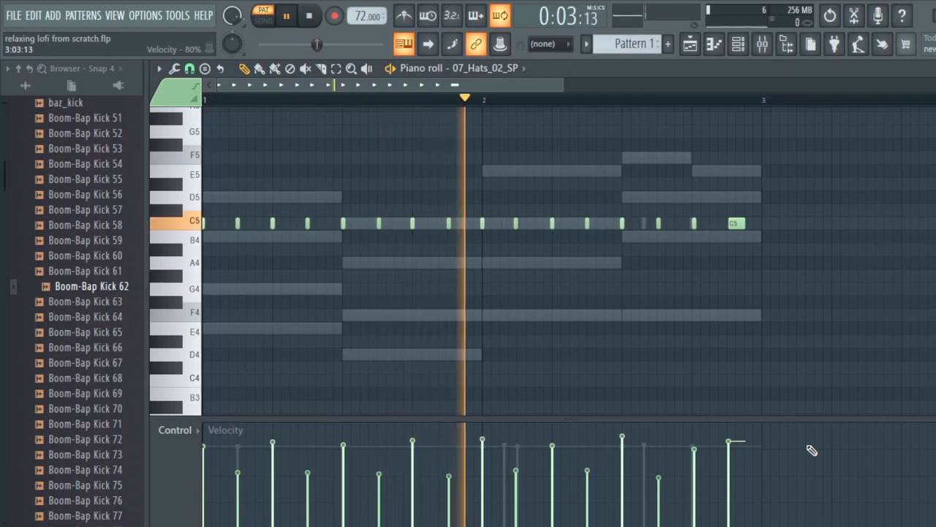
{"action": "key", "text": "space"}
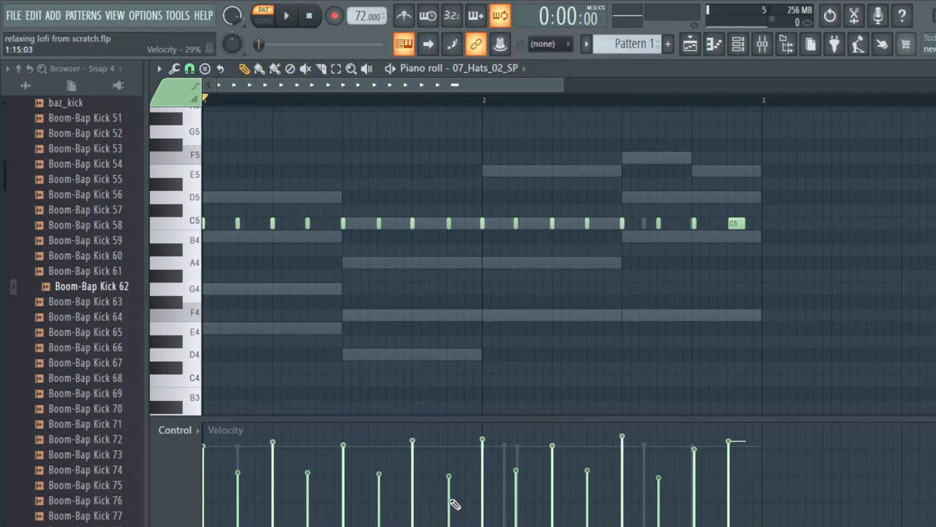
Lower the velocity of the fourth 07_Hats_02_SP note to about 21% and play the pattern
{"action": "left_click", "coordinate": [308, 506]}
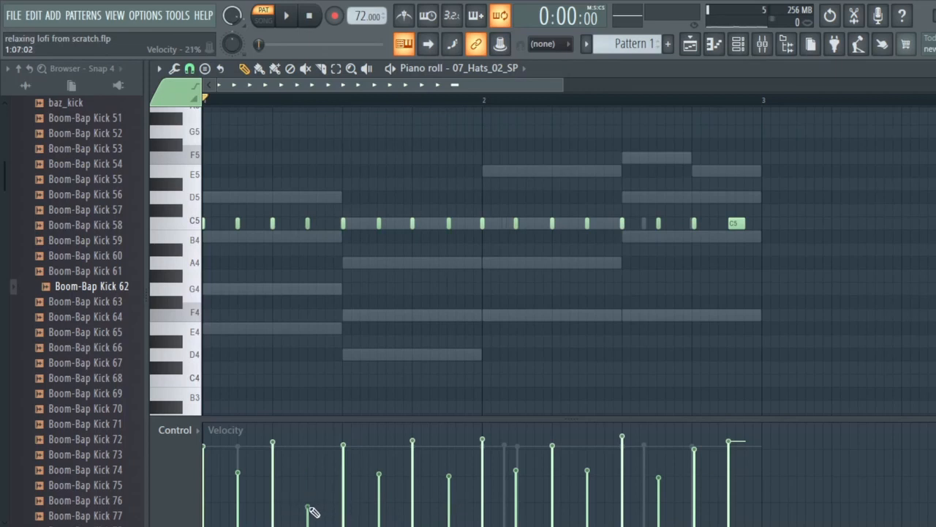
{"action": "key", "text": "space"}
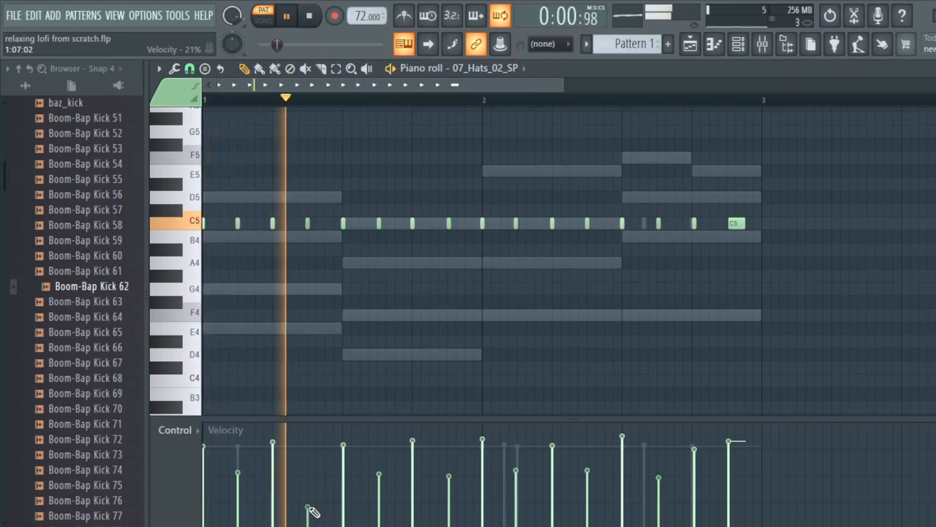
{"action": "key", "text": "space"}
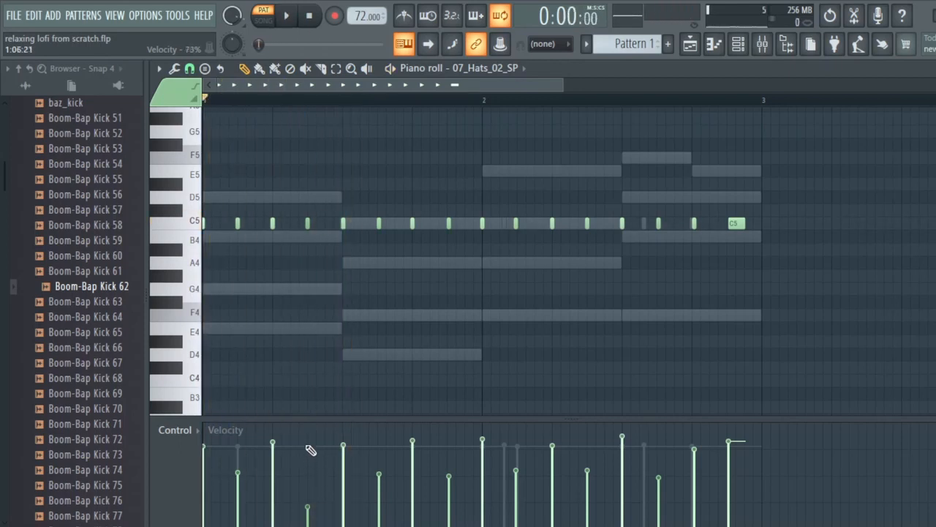
Try the fourth 07_Hats_02_SP note at a very high velocity during playback, and set its velocity back down to about 40%
{"action": "left_click", "coordinate": [308, 428]}
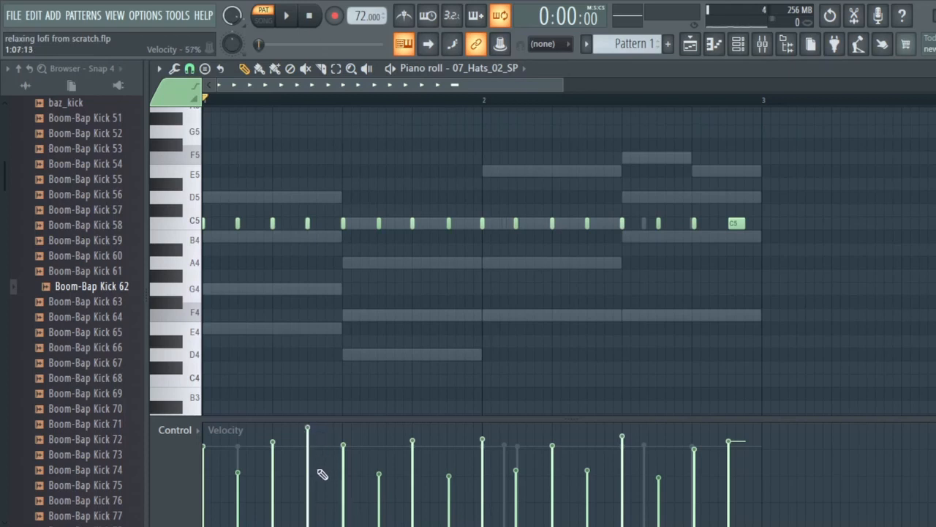
{"action": "key", "text": "space"}
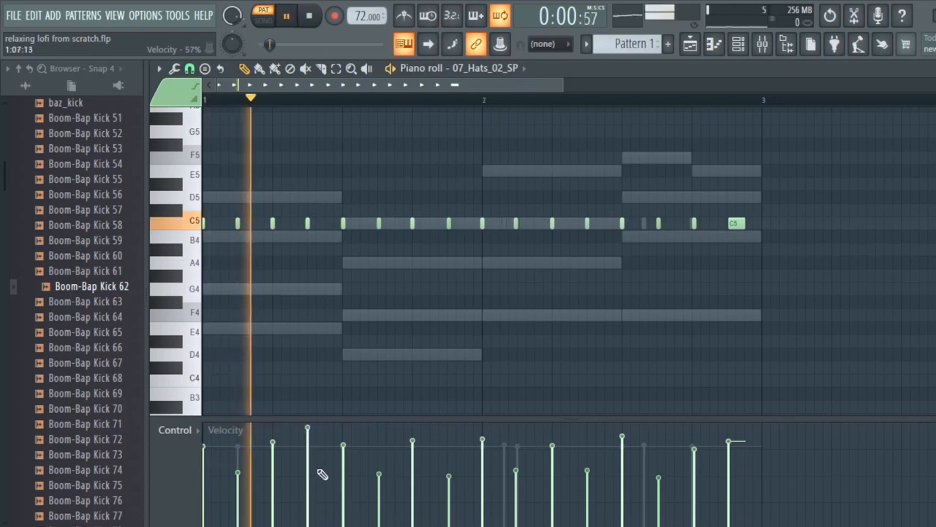
{"action": "key", "text": "space"}
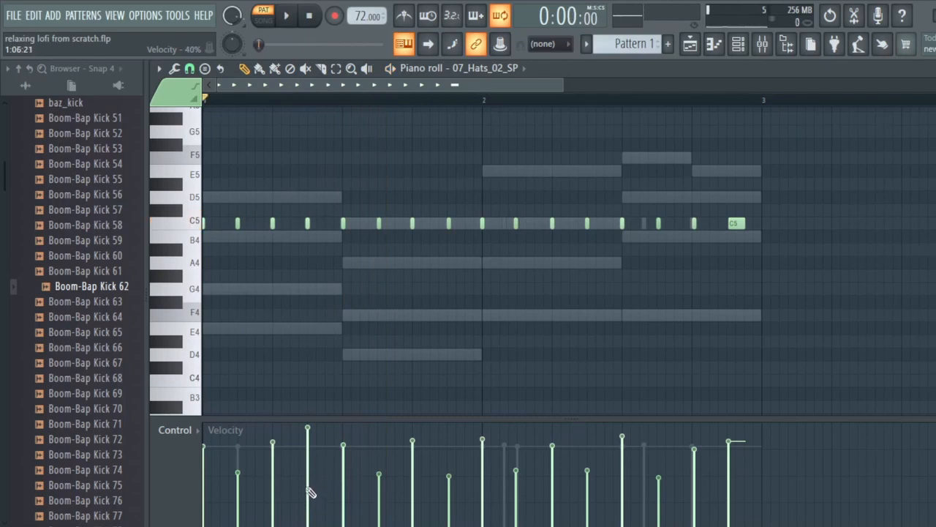
{"action": "left_click", "coordinate": [307, 488]}
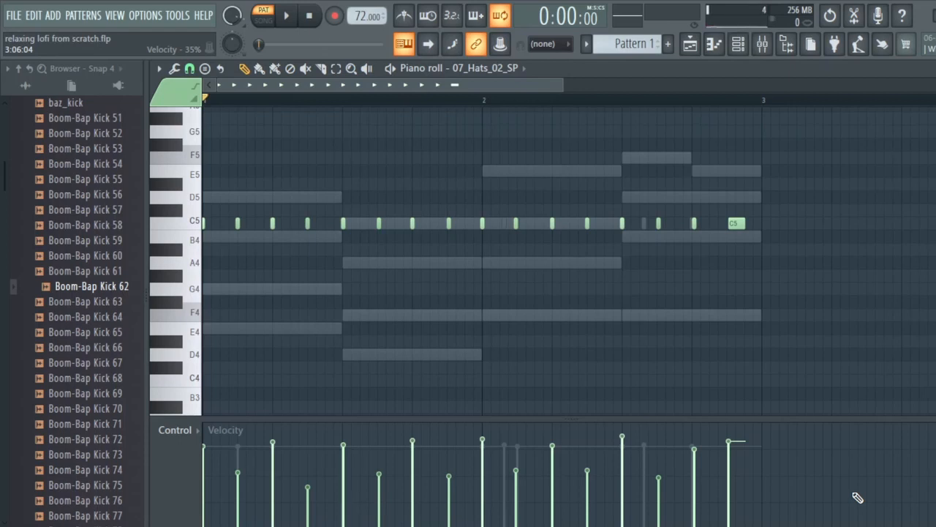
Return to the channel rack, unmute the Plain Piano channel on mixer track 6, and play the chords with the drums
{"action": "key", "text": "F6"}
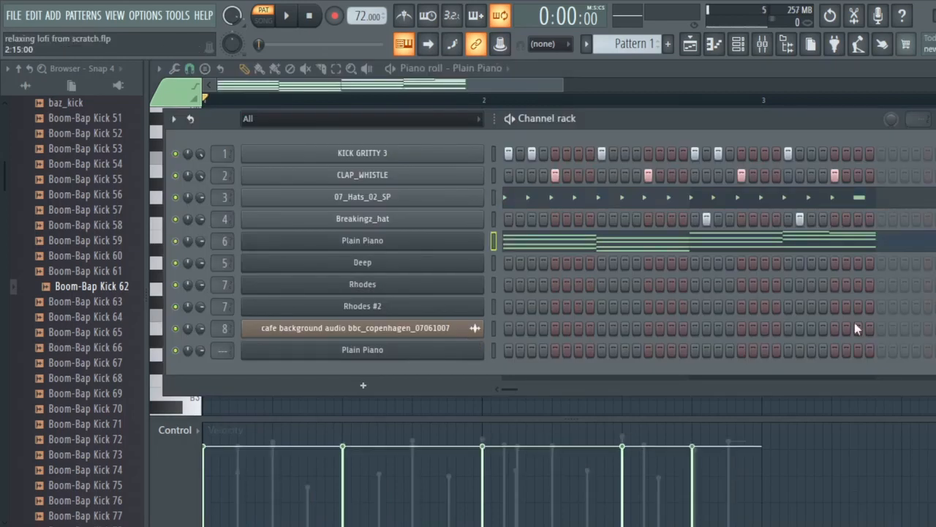
{"action": "key", "text": "space"}
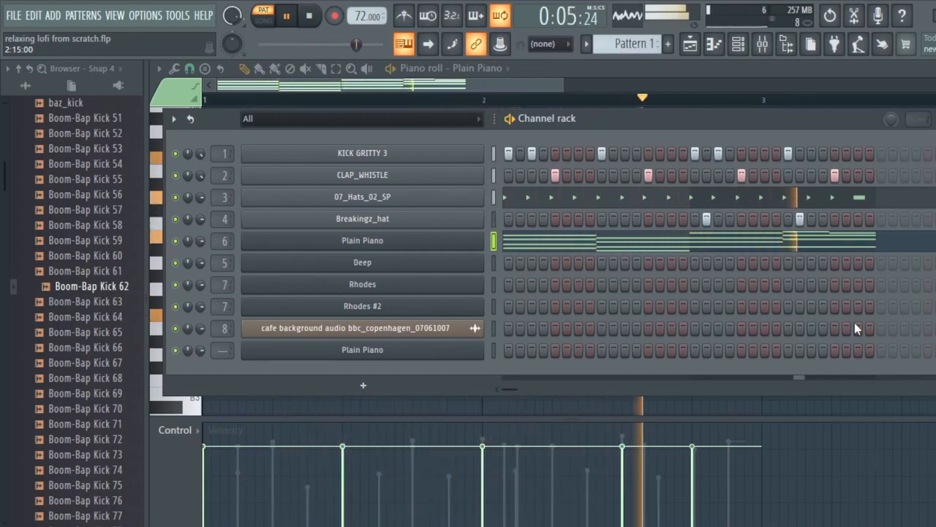
{"action": "key", "text": "space"}
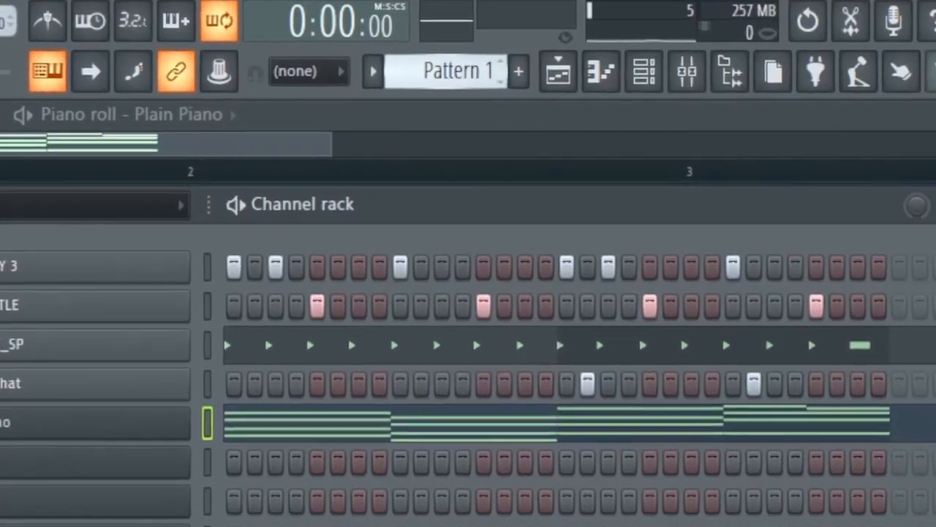
Switch to Pattern 2 and add a Sytrus channel with the Deep preset from the Bass category
{"action": "left_click_drag", "start_coordinate": [416, 73], "coordinate": [416, 65]}
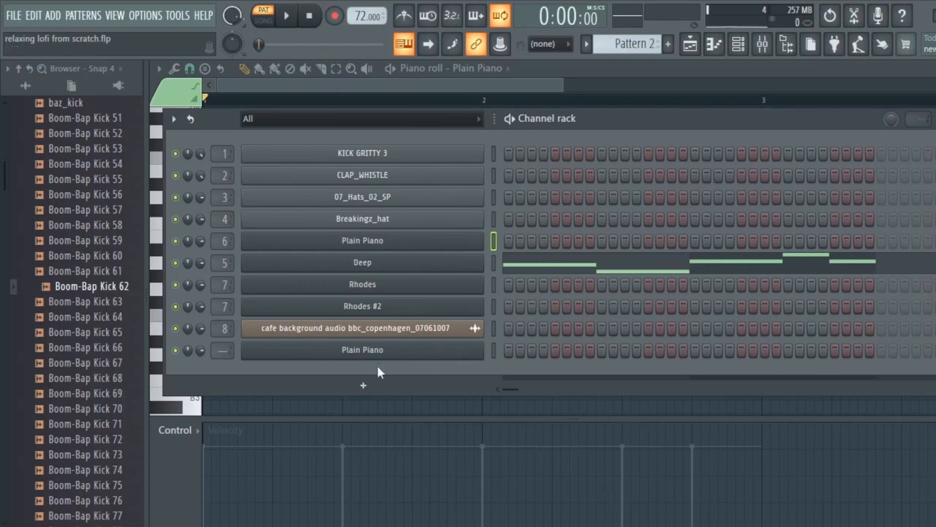
{"action": "left_click", "coordinate": [354, 383]}
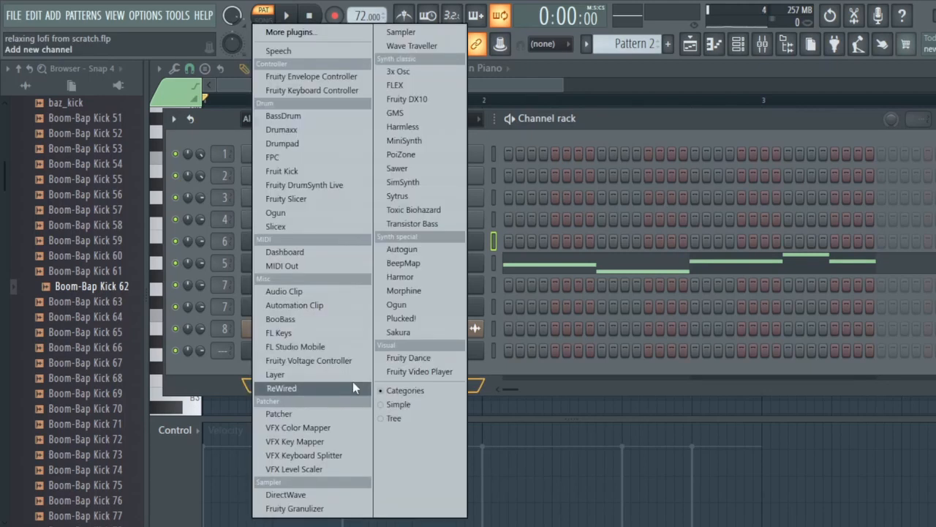
{"action": "left_click", "coordinate": [407, 197]}
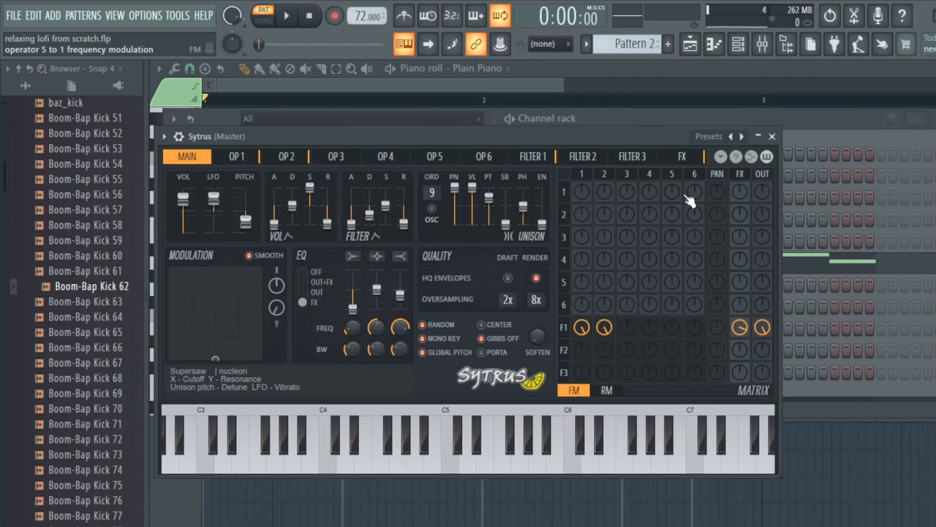
{"action": "left_click", "coordinate": [717, 141]}
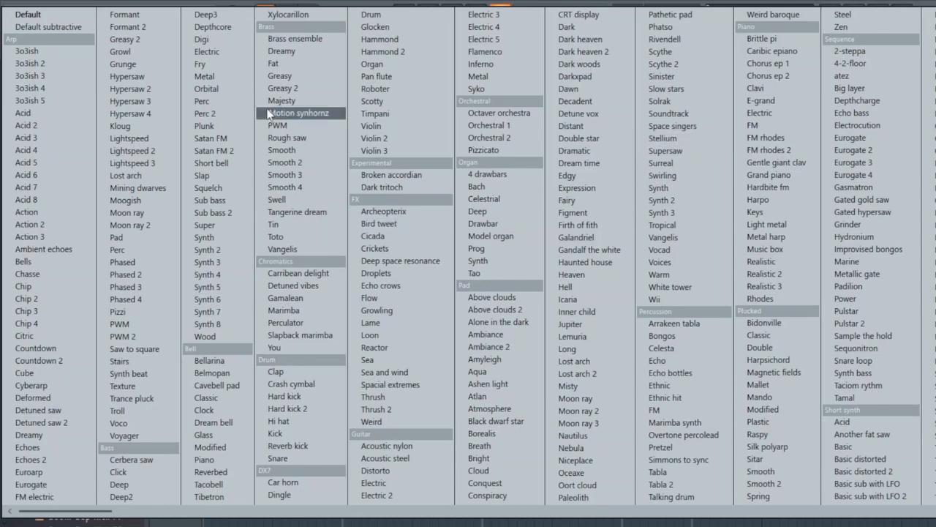
{"action": "left_click", "coordinate": [144, 489]}
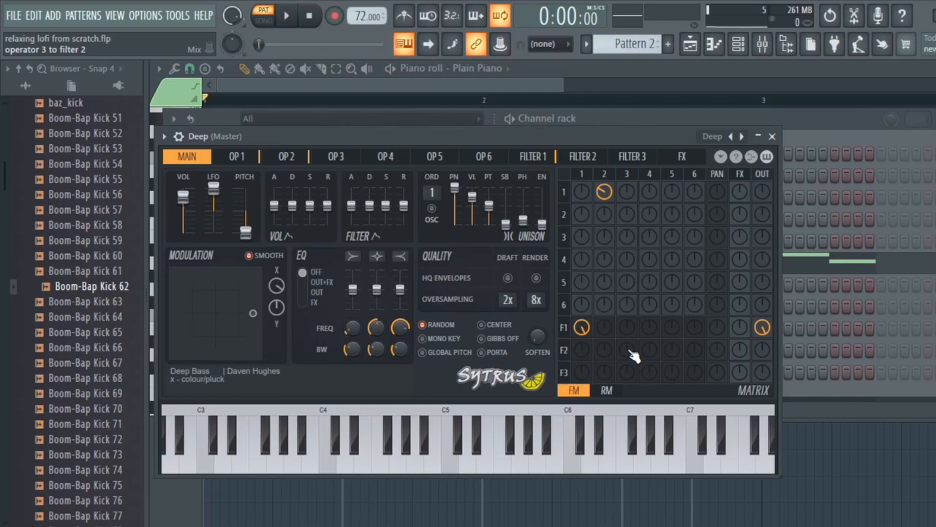
Audition the Deep bass sound by playing notes such as B5 and A5, and G4 and A4 an octave lower
{"action": "key", "text": "m"}
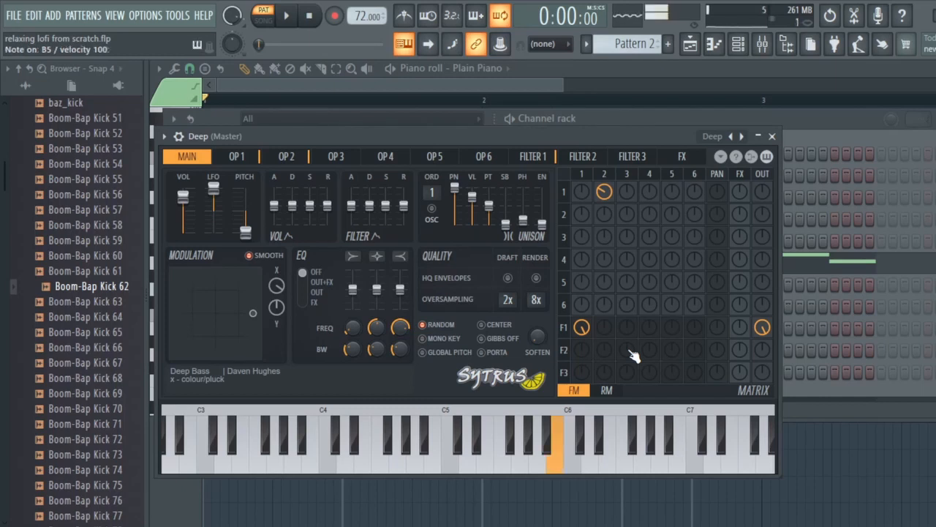
{"action": "key", "text": "n"}
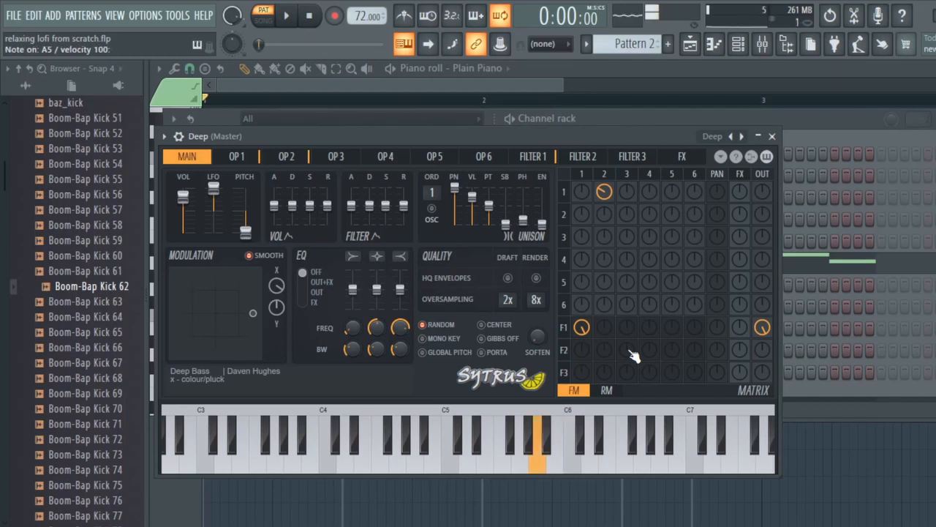
{"action": "key", "text": "b"}
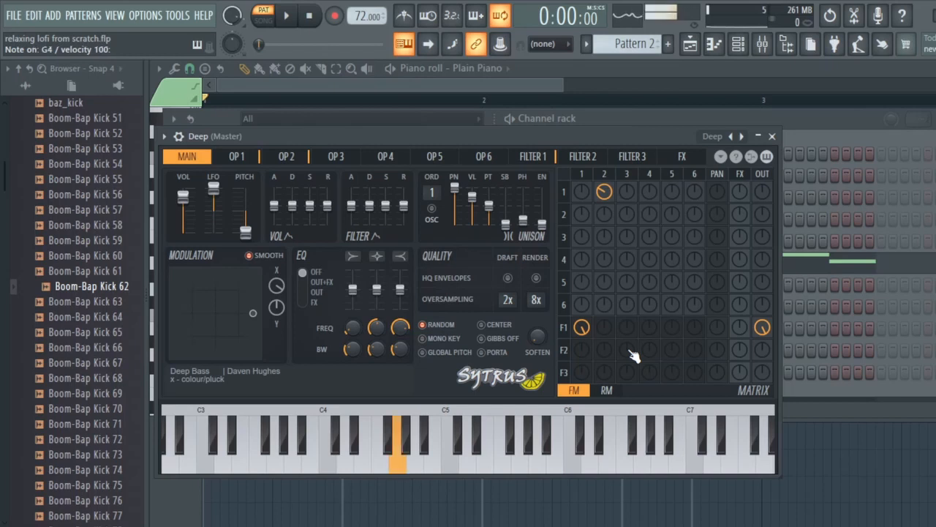
{"action": "key", "text": "n"}
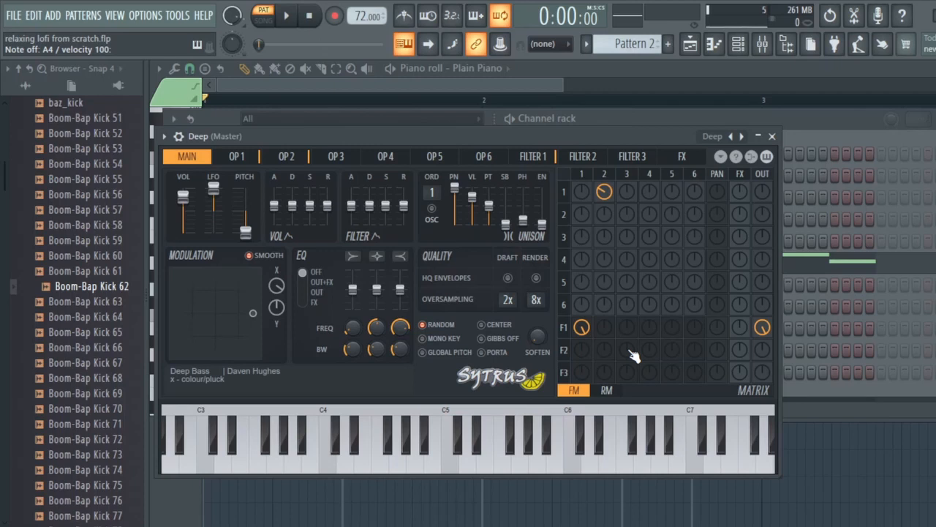
Close the Sytrus window and play Pattern 2's bass line in the Deep channel's piano roll
{"action": "left_click", "coordinate": [772, 136]}
{"action": "key", "text": "space"}
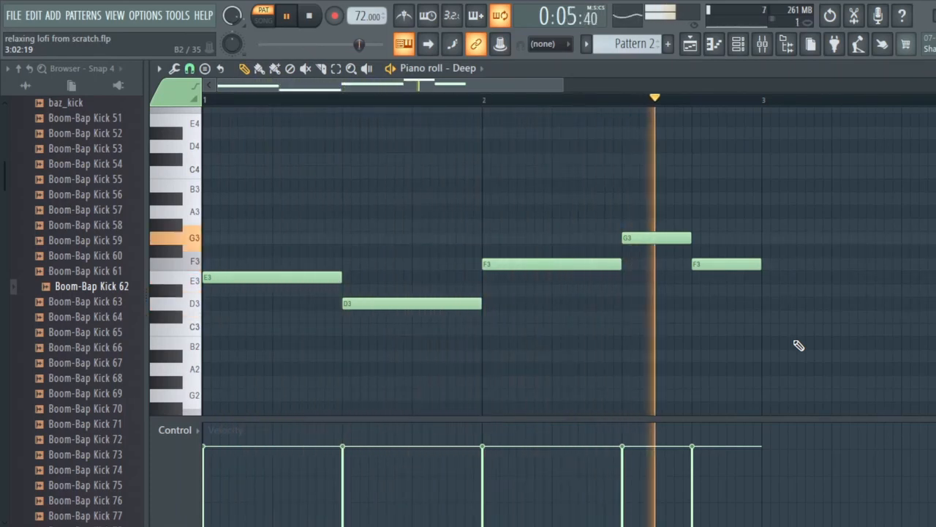
{"action": "key", "text": "space"}
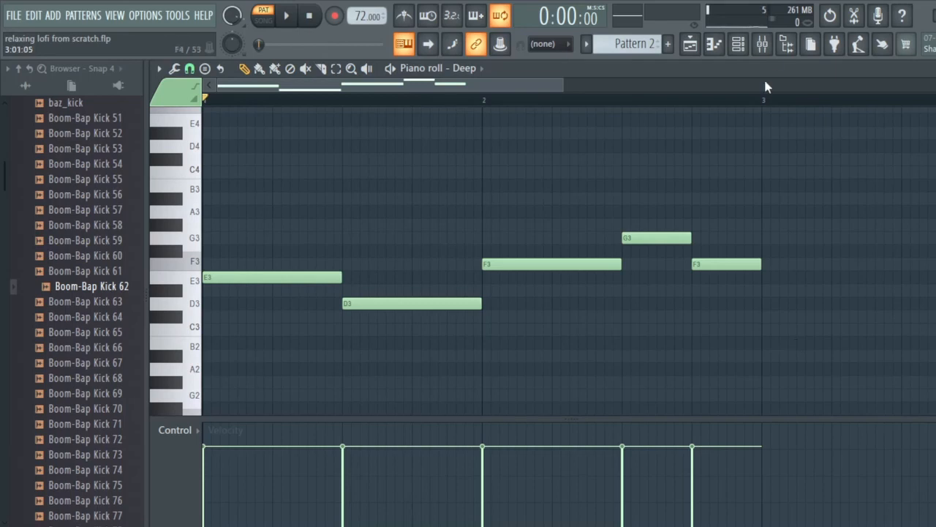
Open the playlist, switch to song mode, and play the Pattern 1 and Pattern 2 clips together
{"action": "left_click", "coordinate": [691, 44]}
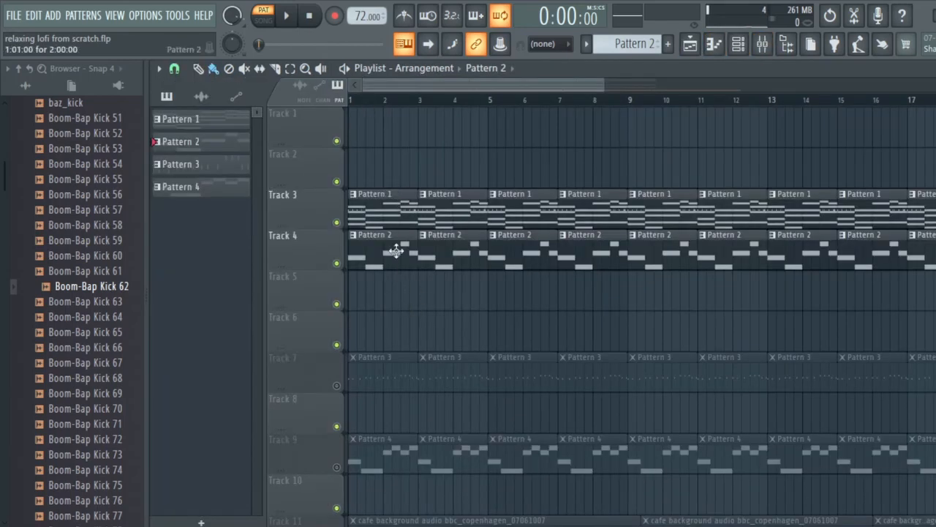
{"action": "left_click", "coordinate": [269, 24]}
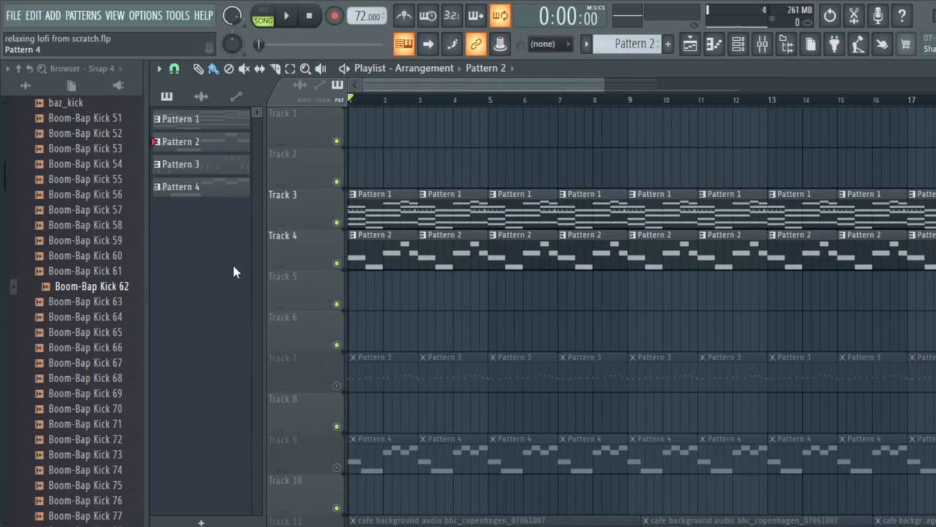
{"action": "key", "text": "space"}
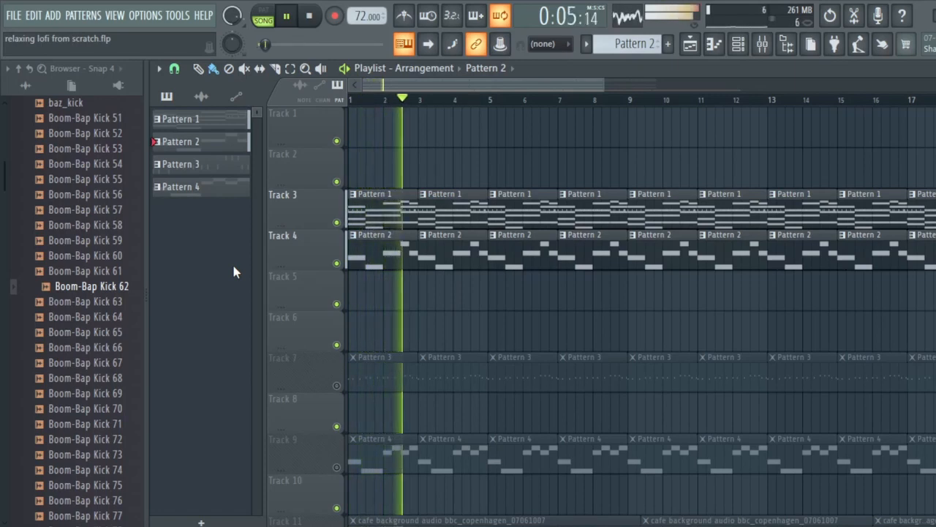
{"action": "key", "text": "space"}
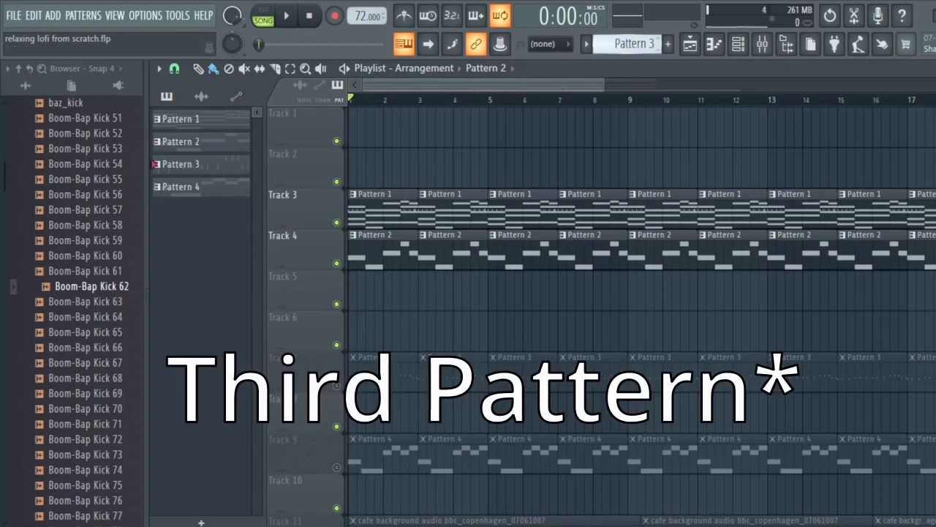
Switch to Pattern 3 and add a Sytrus channel with the Rhodes preset from the Piano category
{"action": "scroll", "coordinate": [627, 44], "scroll_direction": "down", "scroll_amount": 1}
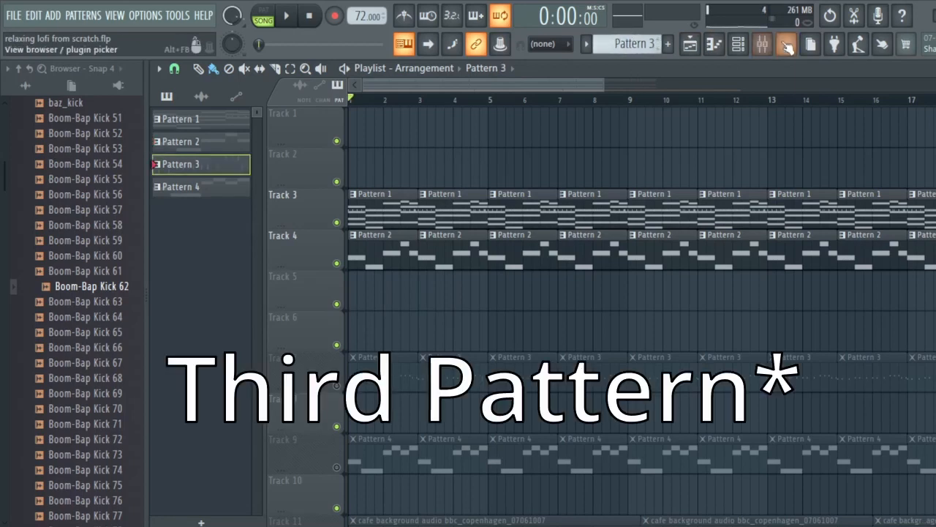
{"action": "left_click", "coordinate": [746, 49]}
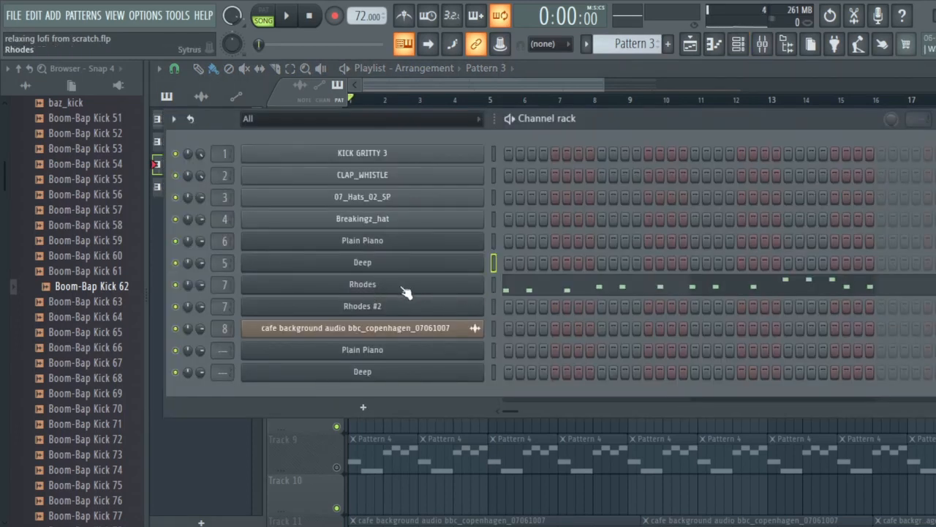
{"action": "left_click", "coordinate": [395, 410]}
{"action": "left_click", "coordinate": [428, 201]}
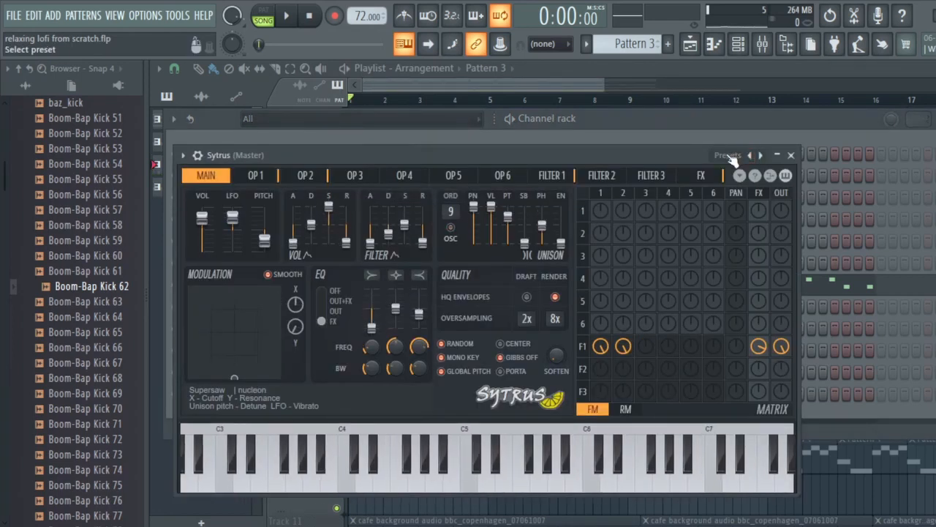
{"action": "left_click", "coordinate": [732, 157]}
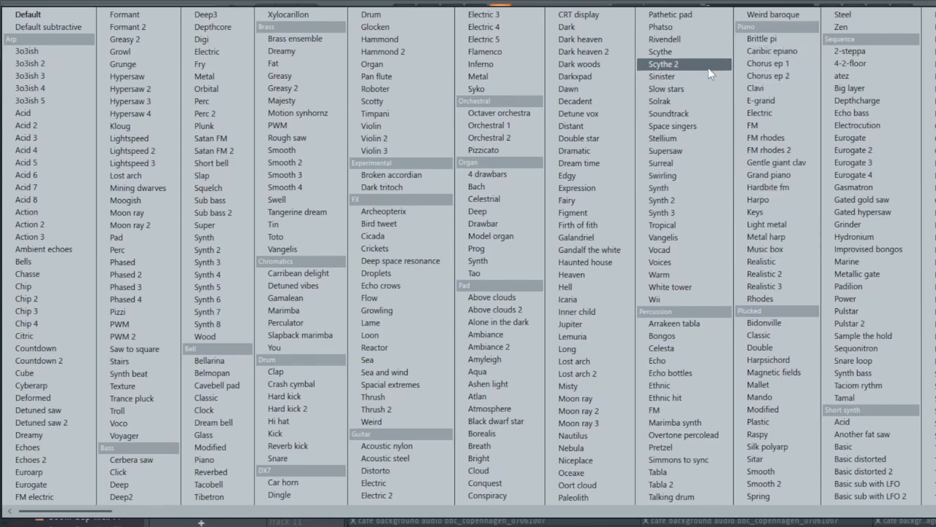
{"action": "left_click", "coordinate": [784, 297]}
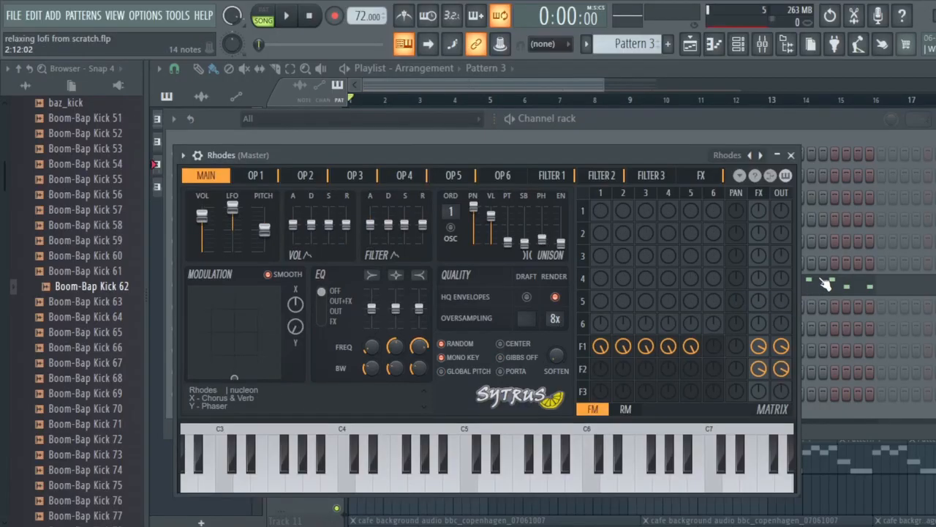
Audition the Rhodes sound with a few notes around B5 and C6, and close the Sytrus window
{"action": "key", "text": "m"}
{"action": "key", "text": "comma"}
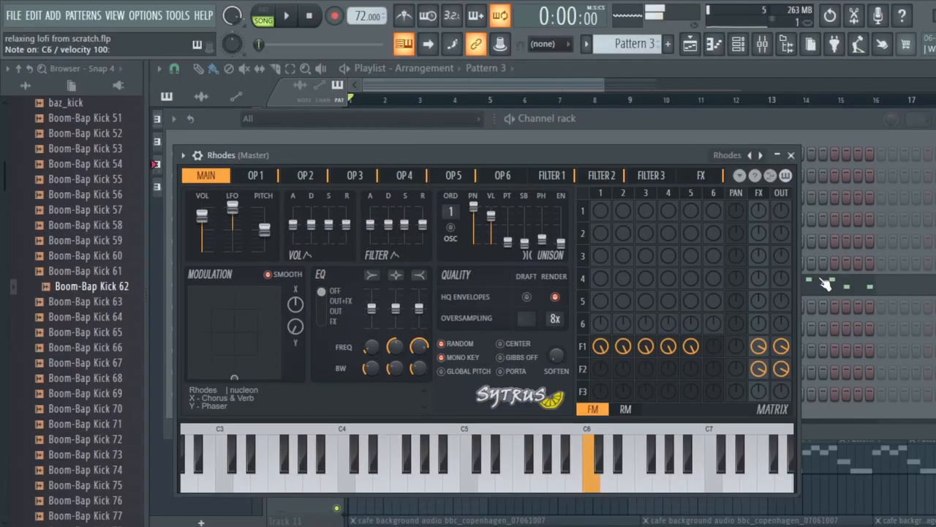
{"action": "key", "text": "n"}
{"action": "key", "text": "m"}
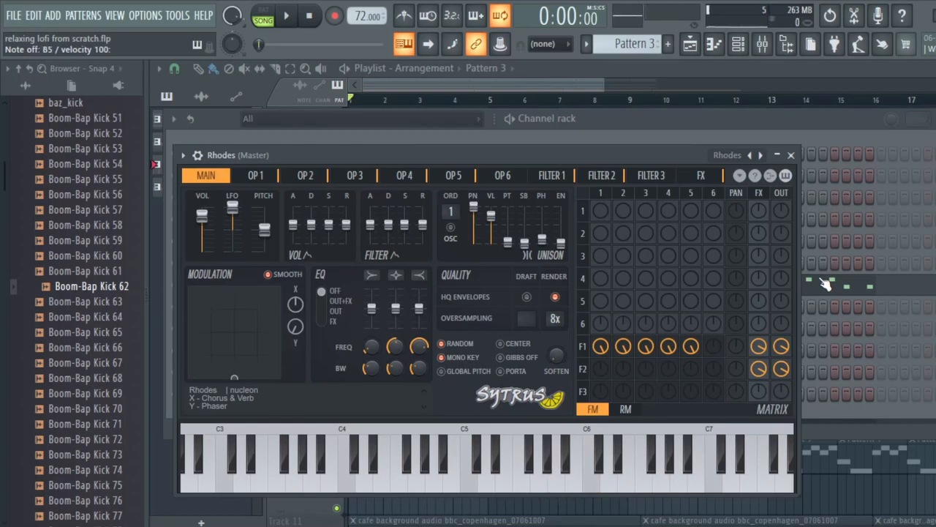
{"action": "key", "text": "Escape"}
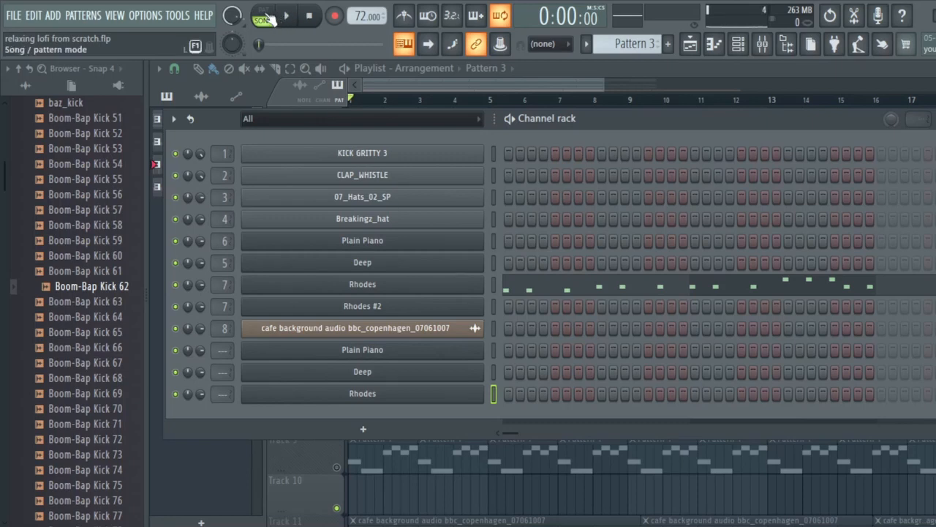
Switch to pattern mode and play Pattern 3's melody in the piano roll of the Rhodes channel on mixer track 7
{"action": "left_click", "coordinate": [267, 20]}
{"action": "left_click", "coordinate": [461, 288]}
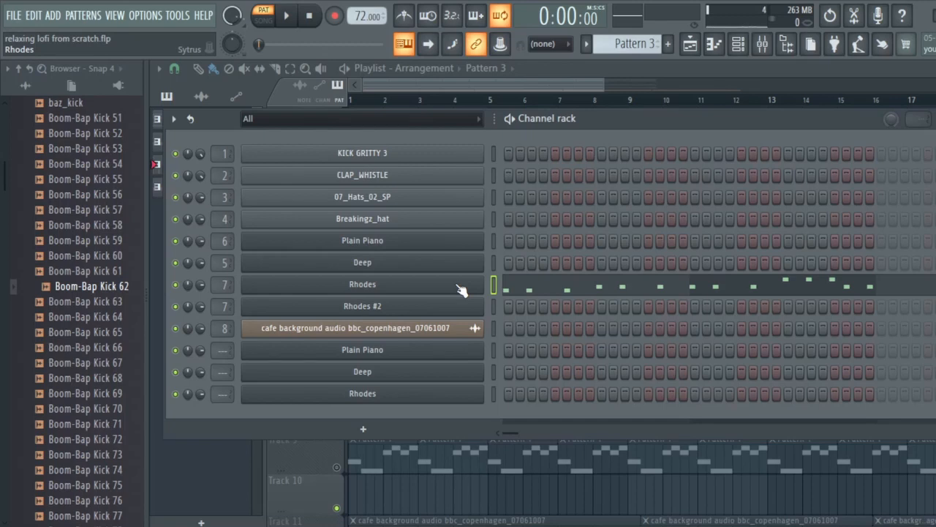
{"action": "key", "text": "F7"}
{"action": "key", "text": "space"}
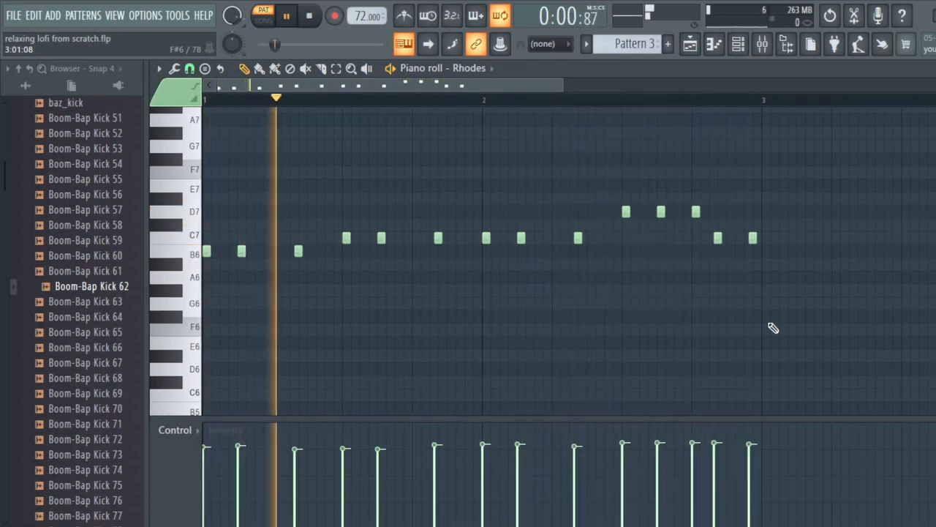
{"action": "key", "text": "space"}
Unmute Track 7 with the Pattern 3 clips in the playlist and play the arrangement in song mode
{"action": "left_click", "coordinate": [763, 46]}
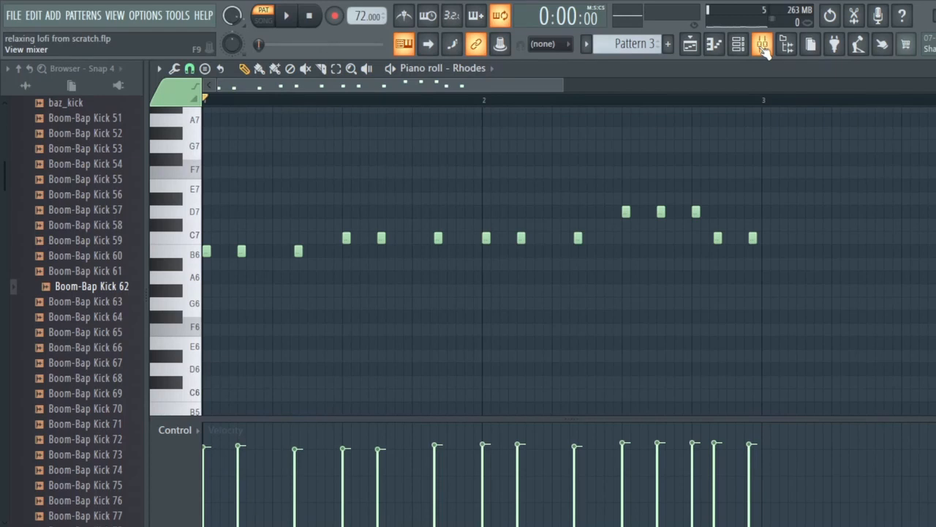
{"action": "left_click", "coordinate": [691, 46]}
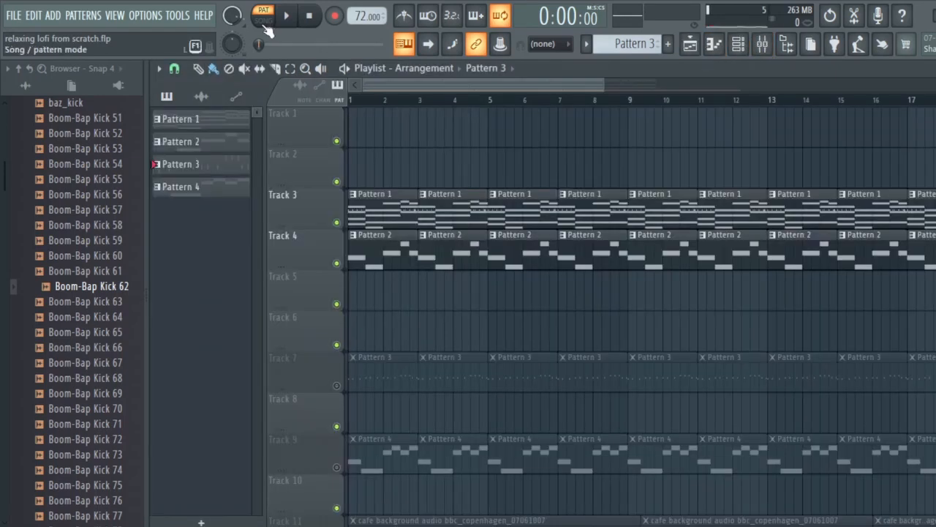
{"action": "left_click", "coordinate": [263, 19]}
{"action": "left_click", "coordinate": [337, 385]}
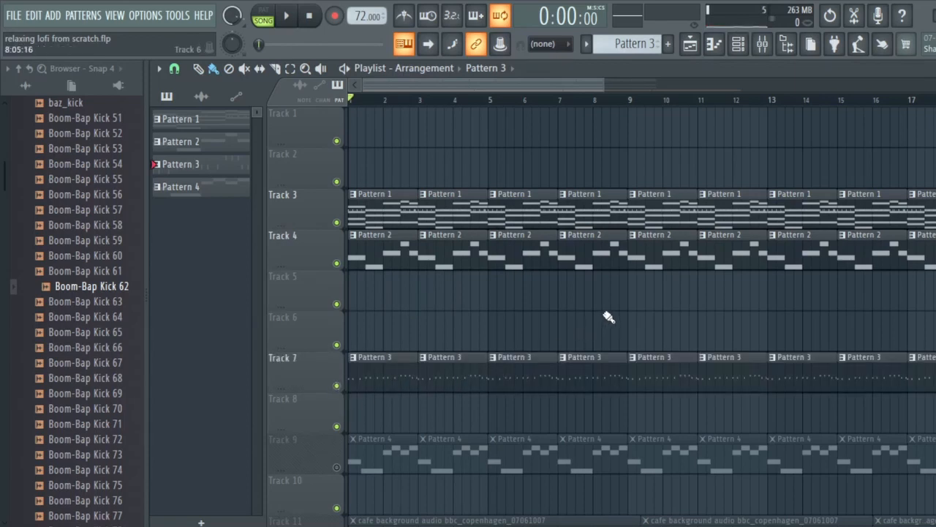
{"action": "key", "text": "space"}
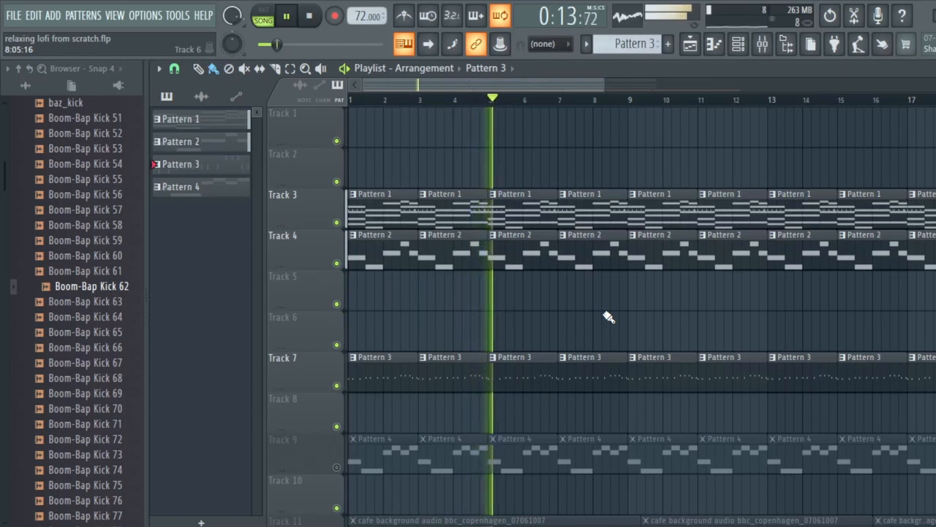
{"action": "key", "text": "space"}
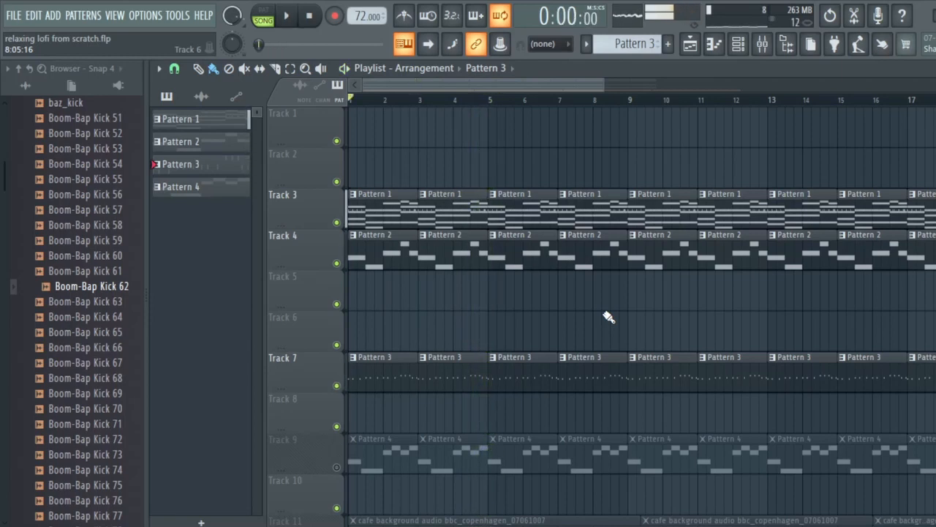
Switch to Pattern 4 and open the notes of the Rhodes #2 channel in the piano roll
{"action": "left_click", "coordinate": [646, 42]}
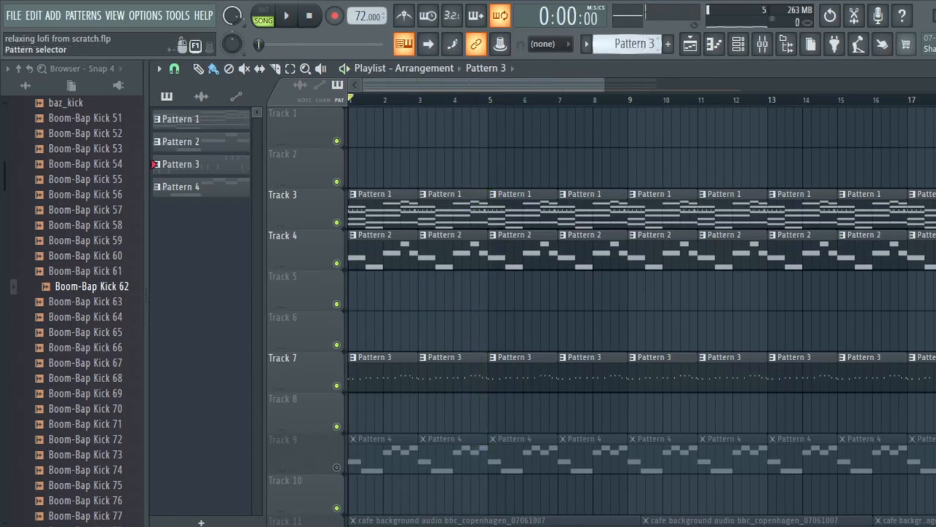
{"action": "left_click_drag", "start_coordinate": [647, 43], "coordinate": [647, 33]}
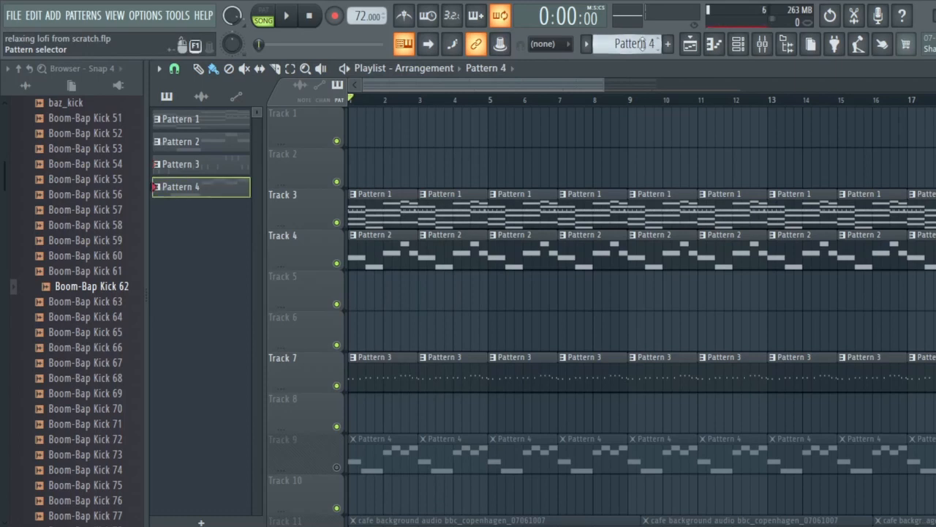
{"action": "left_click", "coordinate": [744, 44]}
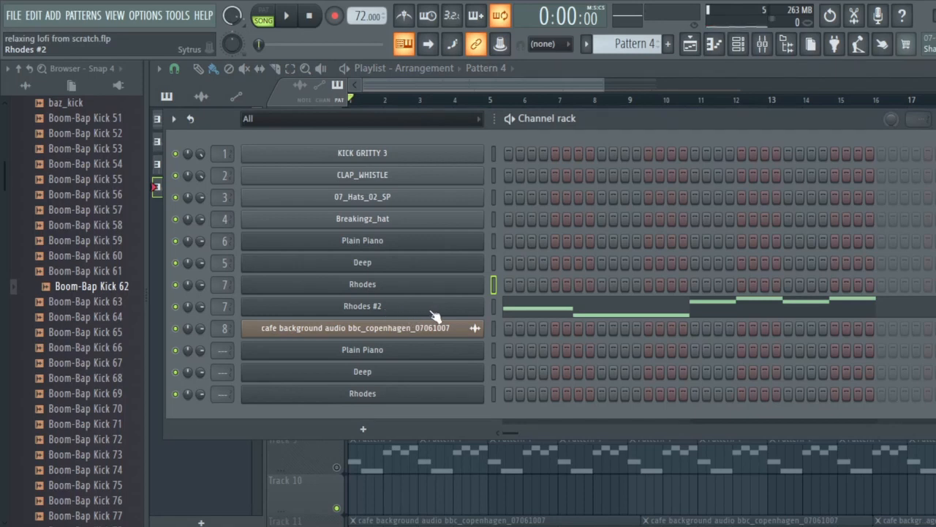
{"action": "right_click", "coordinate": [481, 304]}
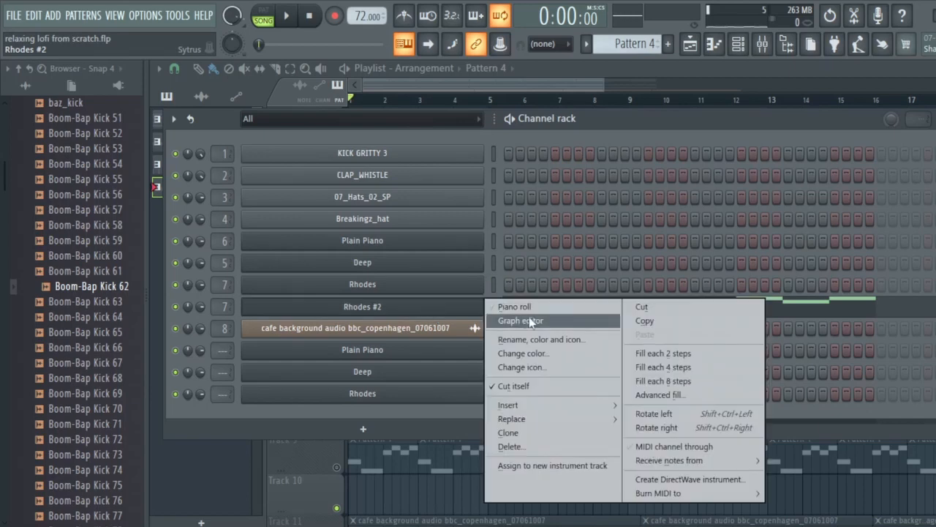
{"action": "left_click", "coordinate": [508, 307]}
{"action": "scroll", "coordinate": [792, 275], "scroll_direction": "down", "scroll_amount": 3}
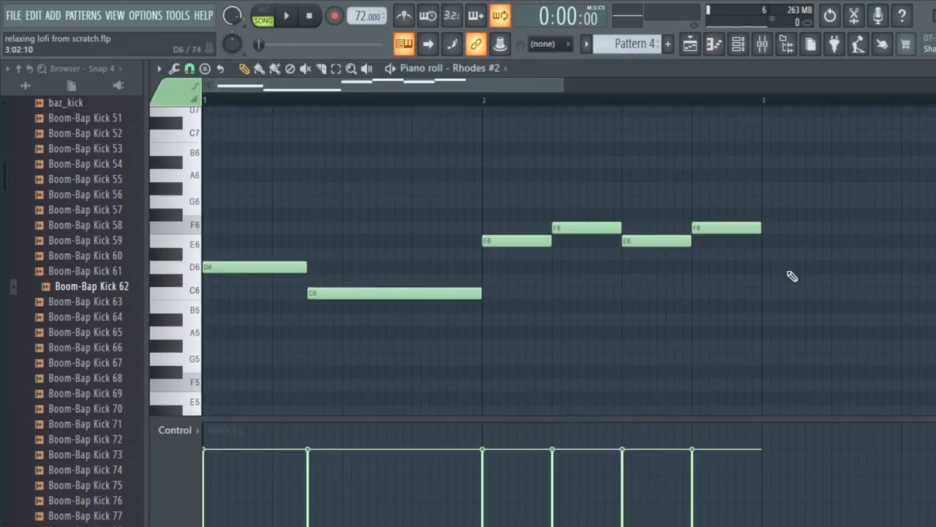
Switch to pattern mode and play Pattern 4's melody in the piano roll of the Rhodes #2 channel
{"action": "left_click", "coordinate": [264, 15]}
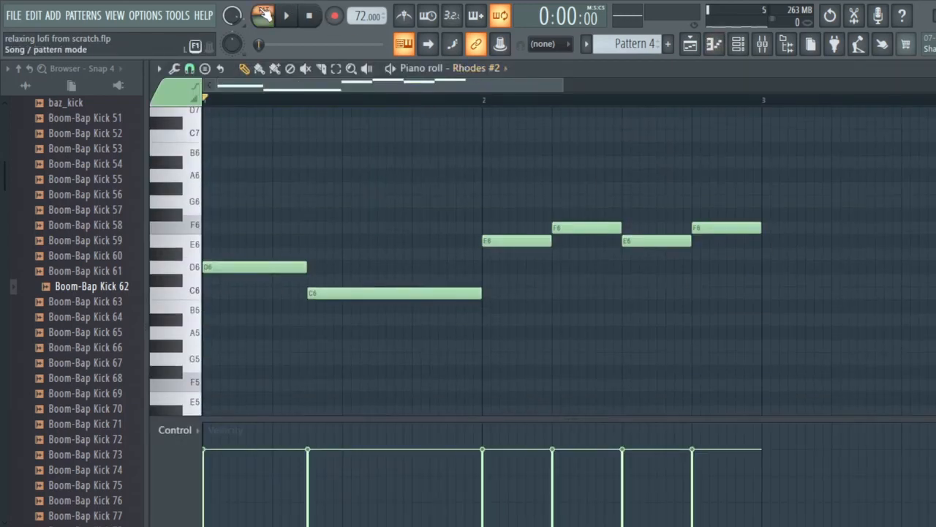
{"action": "key", "text": "space"}
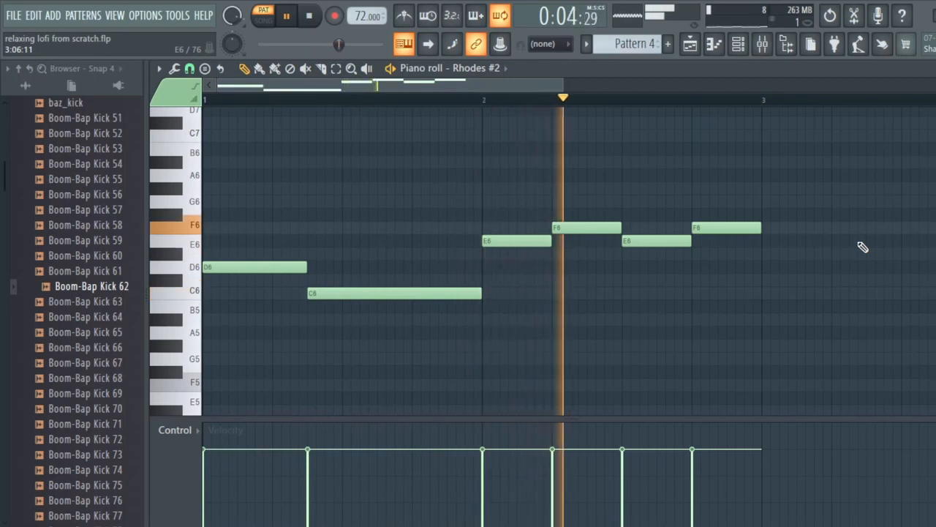
{"action": "key", "text": "space"}
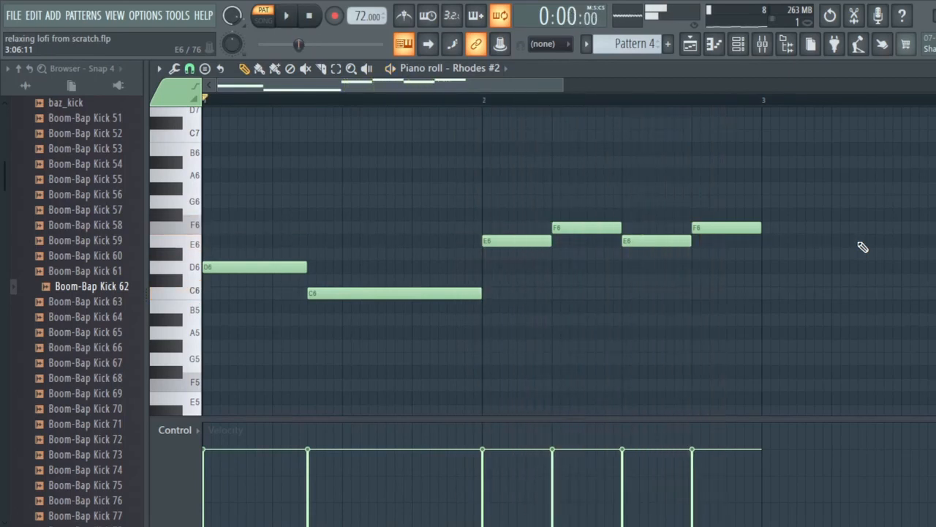
Open the playlist and play the arrangement in song mode with the Pattern 4 clips on Track 9
{"action": "left_click", "coordinate": [691, 44]}
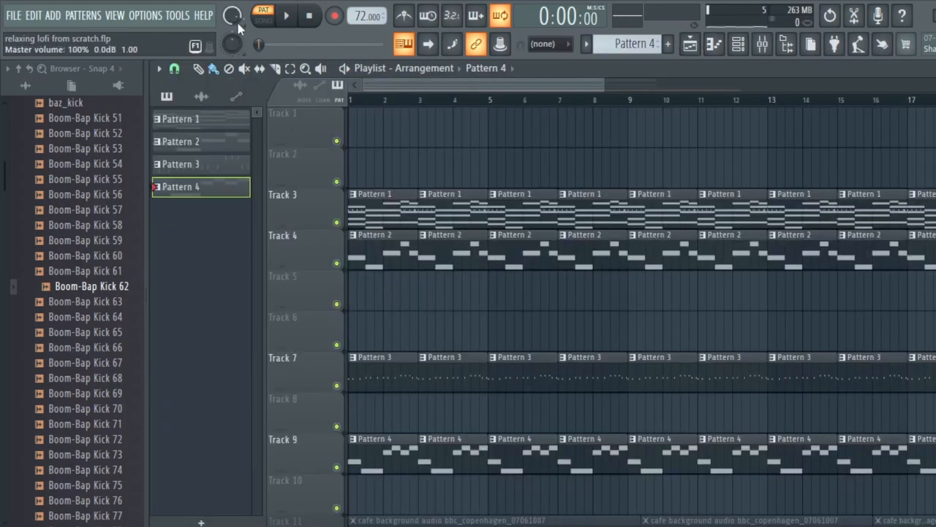
{"action": "left_click", "coordinate": [263, 20]}
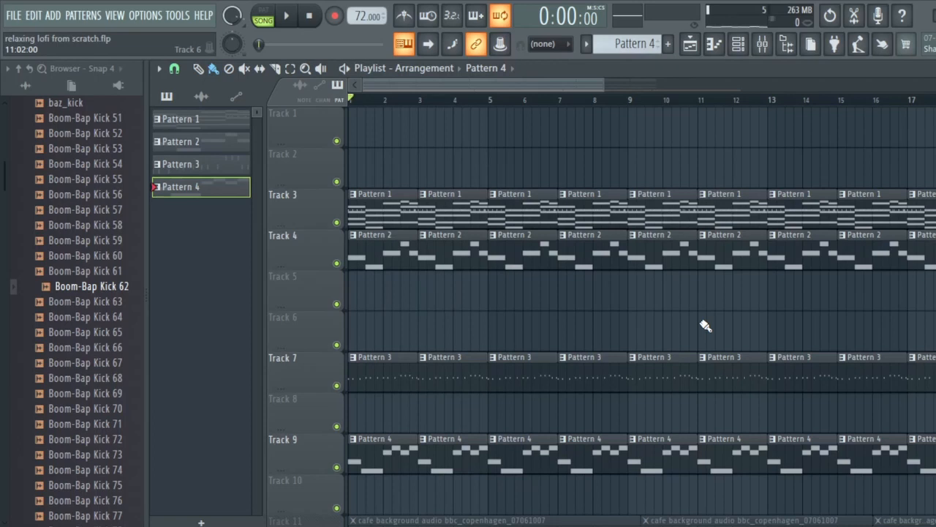
{"action": "key", "text": "space"}
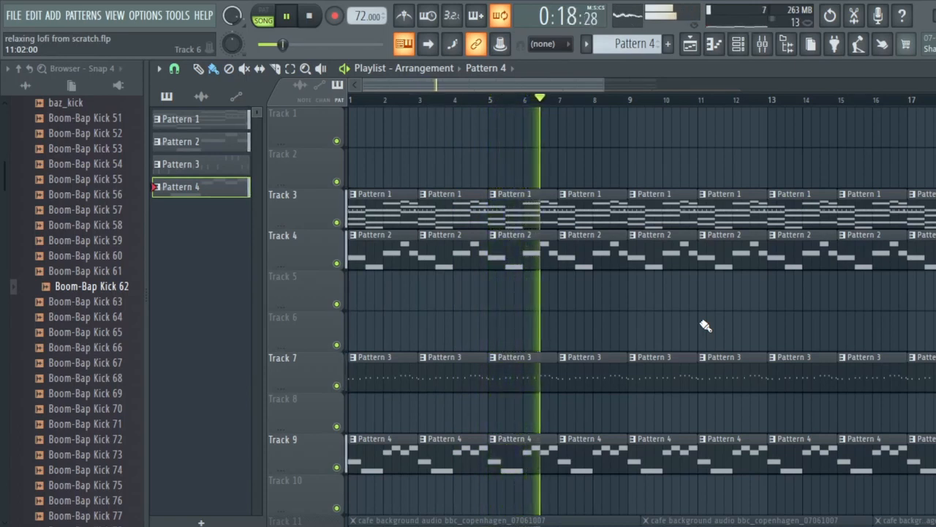
{"action": "key", "text": "space"}
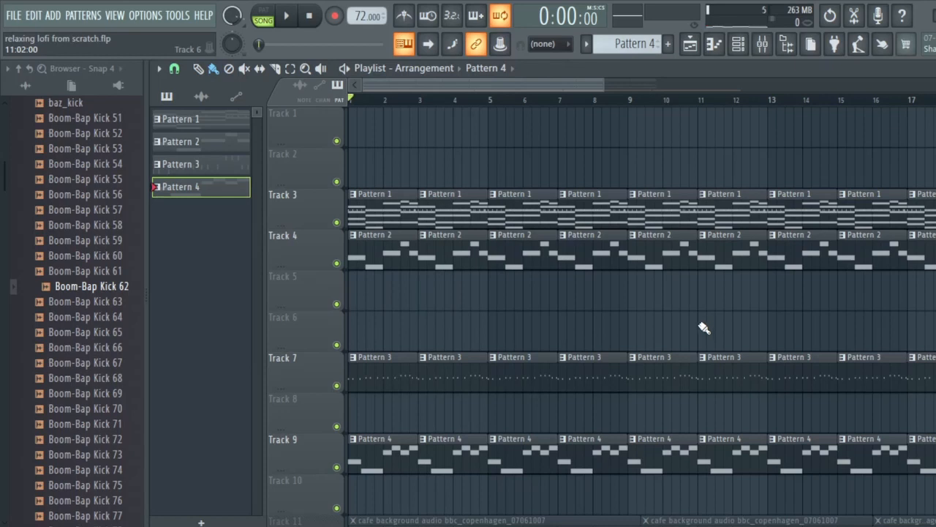
Switch to the BBC Sound Effects search results for cafe in the browser and download the "Copenhagen - Cafe, Copenhagen" recording
{"action": "key", "text": "alt+Tab"}
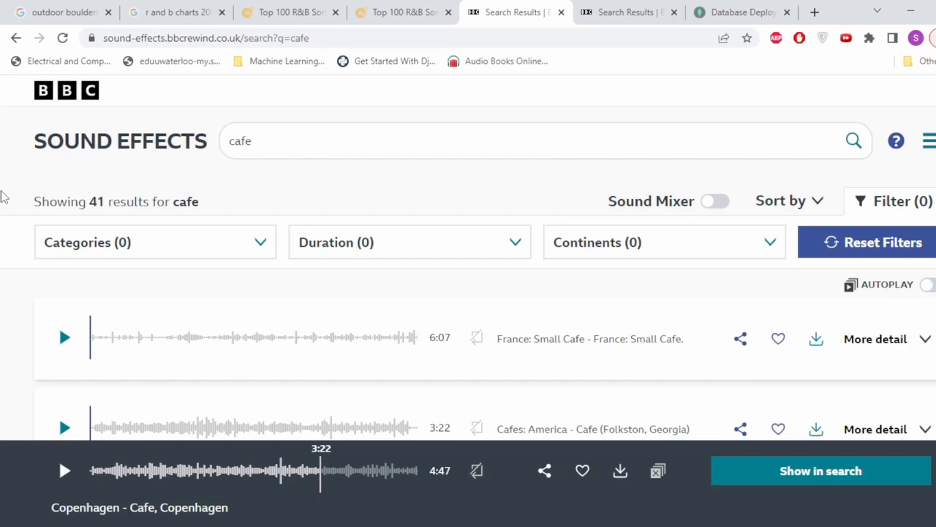
{"action": "scroll", "coordinate": [4, 205], "scroll_direction": "down", "scroll_amount": 5}
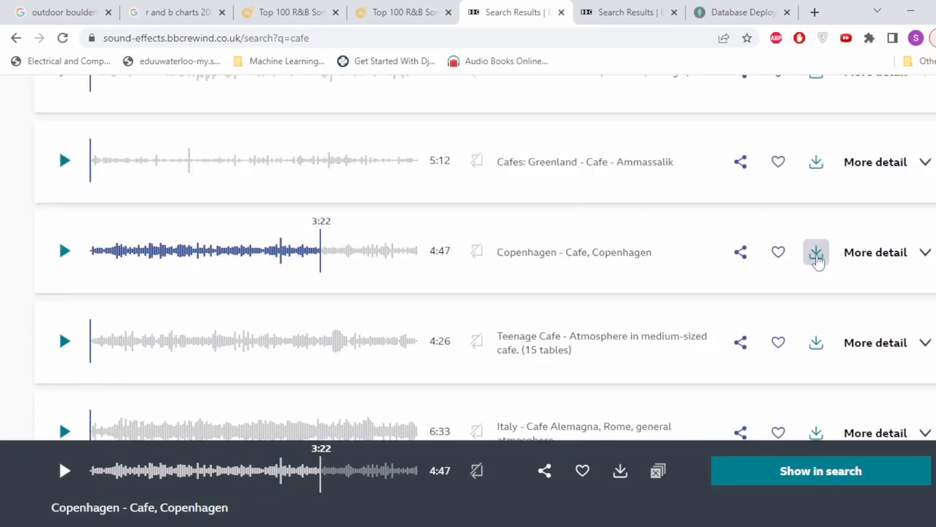
{"action": "left_click", "coordinate": [817, 256]}
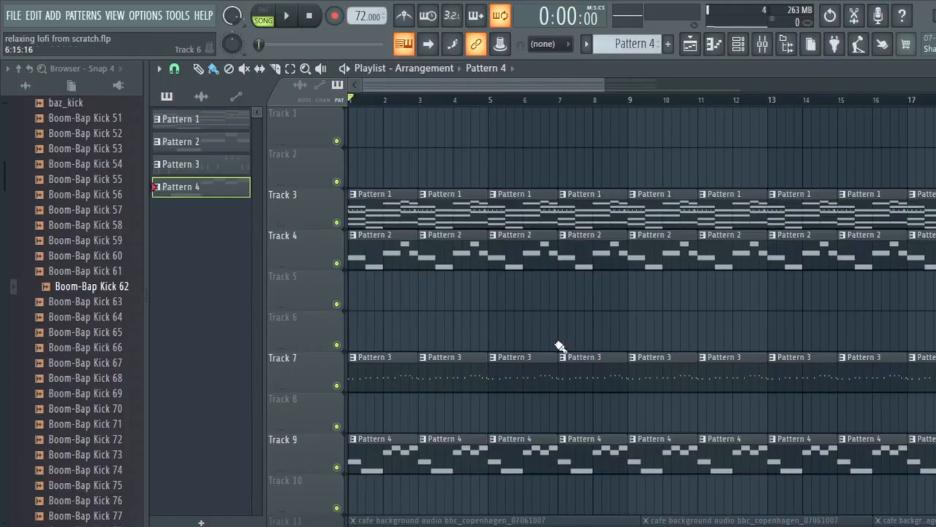
From the downloaded samples folder in File Explorer, import the logic-legacy-type-boom-bap-piano-90bpm.wav loop into the playlist's audio clips, and remove it again
{"action": "key", "text": "alt+Tab"}
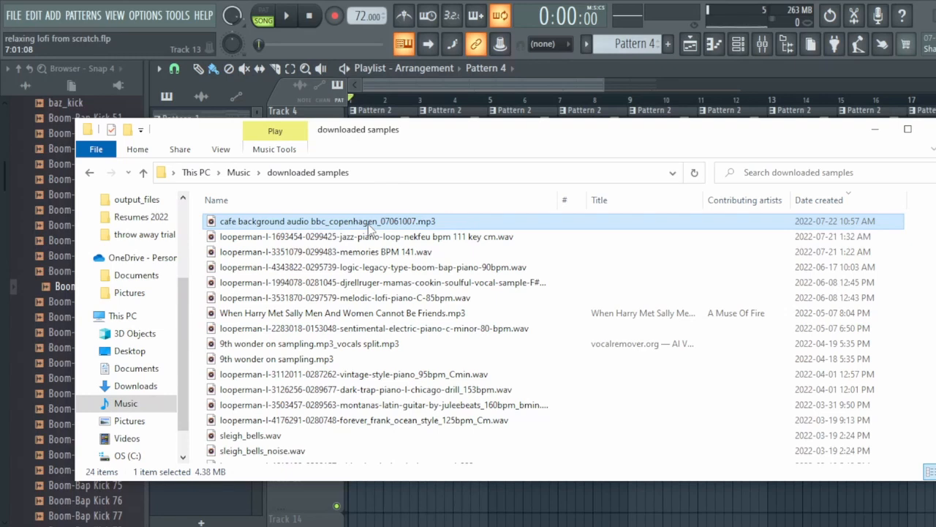
{"action": "left_click_drag", "start_coordinate": [388, 128], "coordinate": [562, 186]}
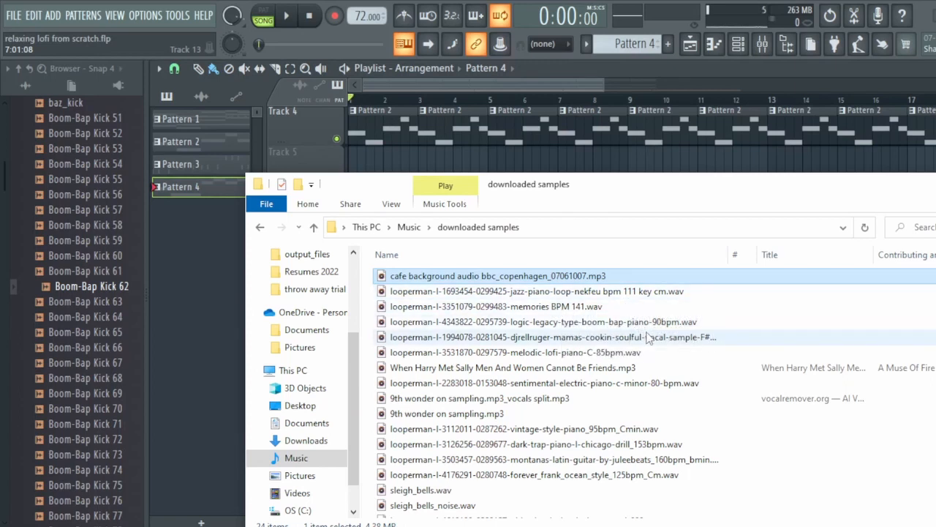
{"action": "left_click", "coordinate": [608, 326]}
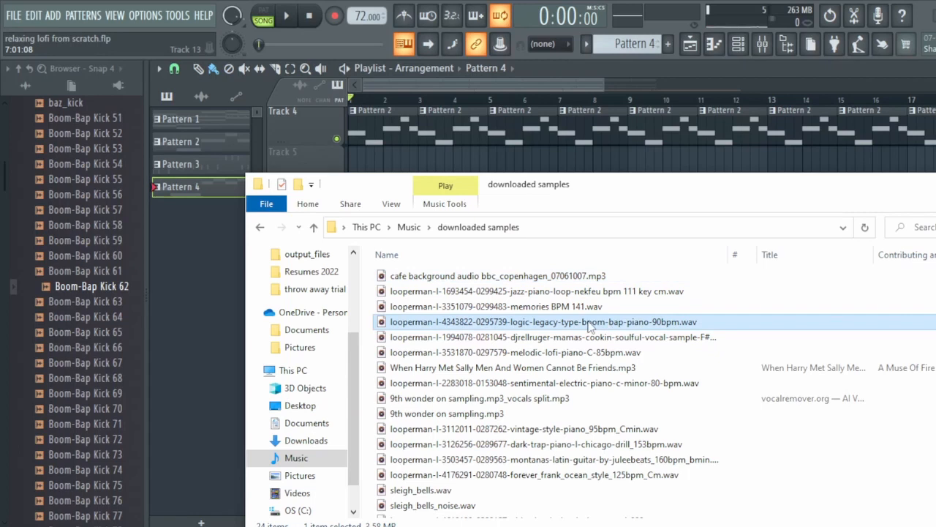
{"action": "left_click_drag", "start_coordinate": [589, 326], "coordinate": [208, 277]}
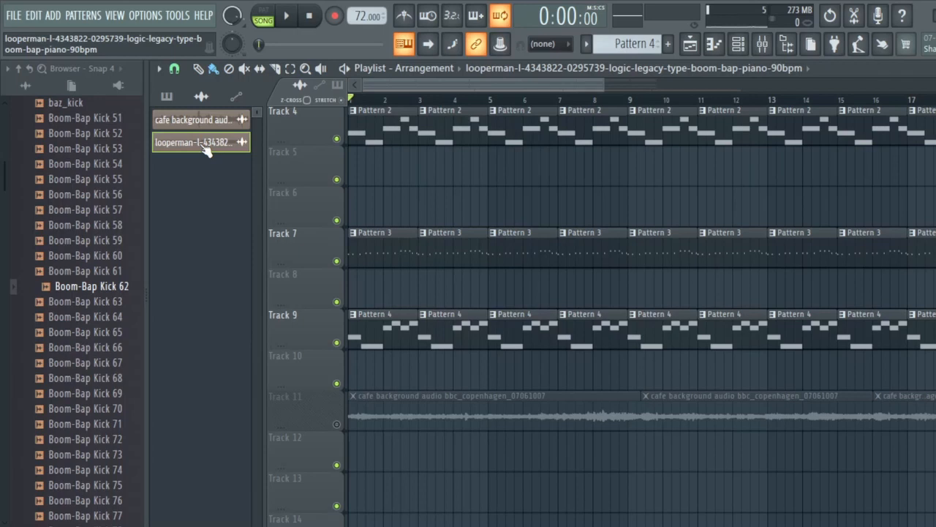
{"action": "left_click", "coordinate": [205, 147]}
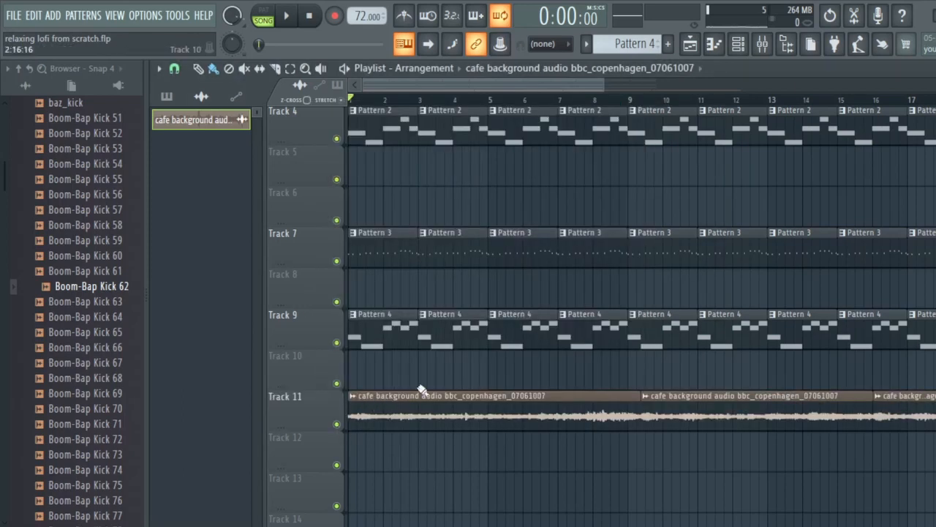
Play the full arrangement in song mode and review its clips across Tracks 1 to 9 up to the end
{"action": "scroll", "coordinate": [419, 386], "scroll_direction": "up", "scroll_amount": 1}
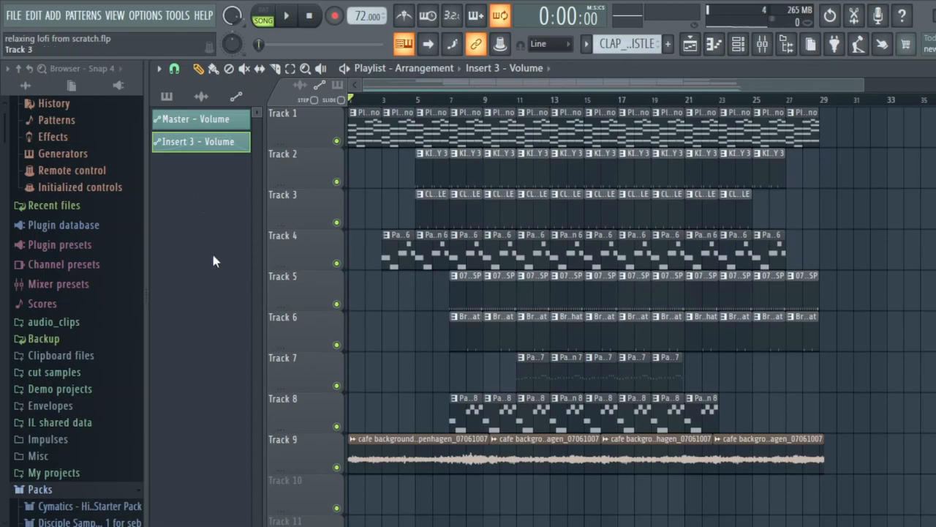
{"action": "key", "text": "Page_Up"}
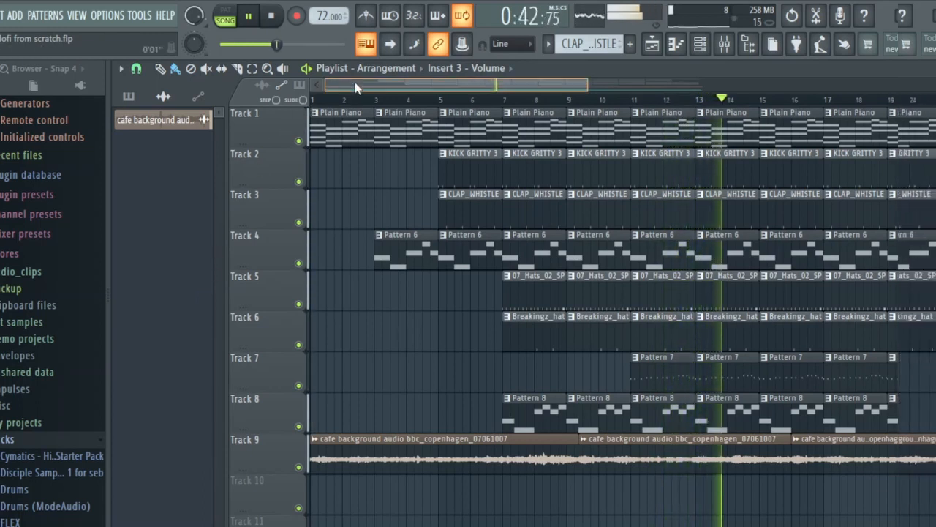
{"action": "left_click_drag", "start_coordinate": [356, 88], "coordinate": [483, 110]}
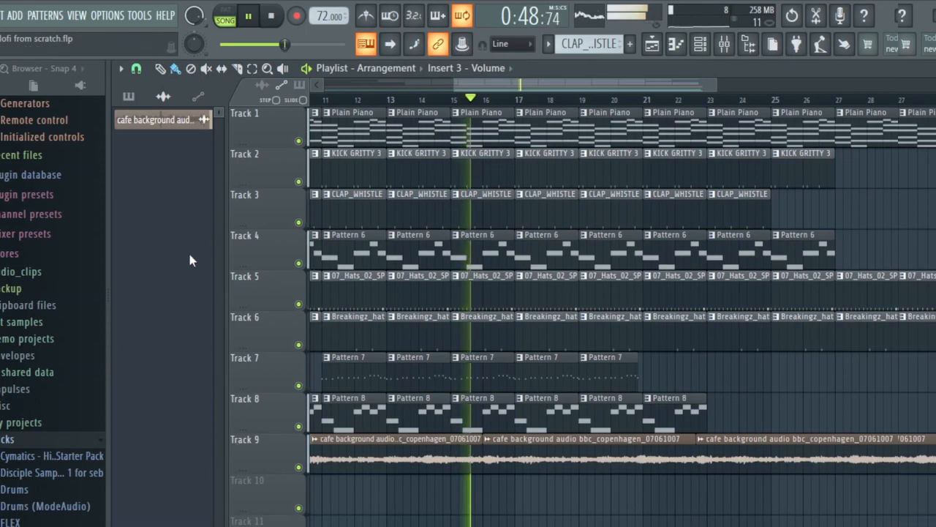